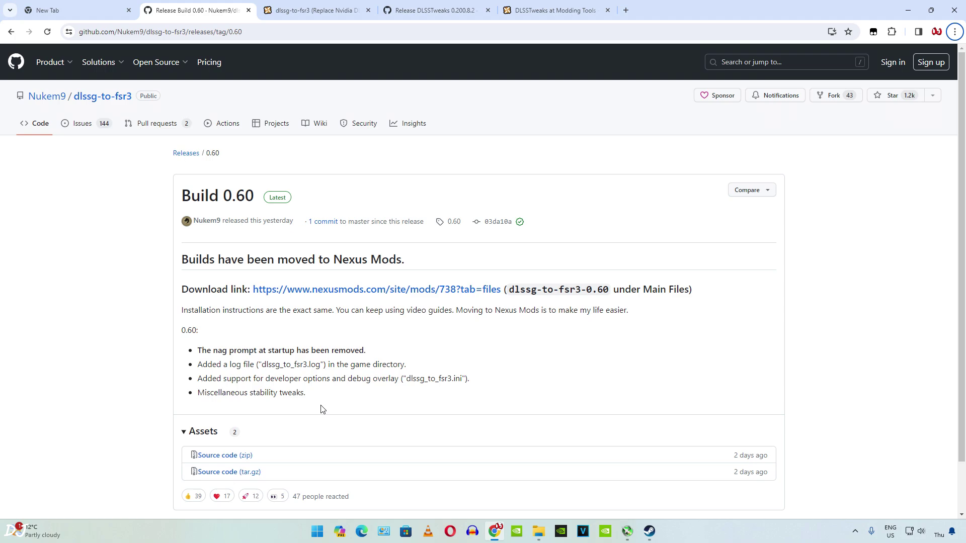
Download the main file dlssg-to-fsr3-0.60 from its Nexus Mods page using the free slow download, and return to the files list.
key("ctrl+Tab")
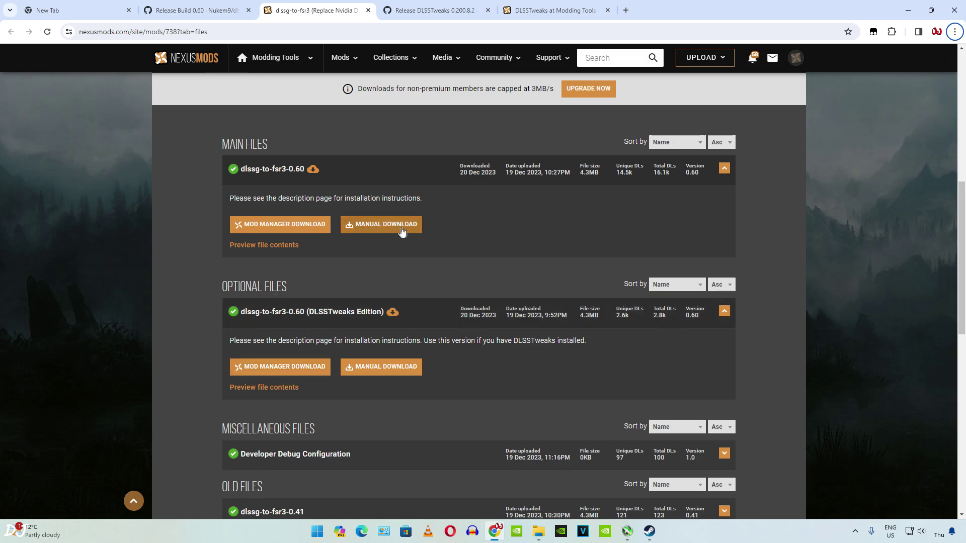
left_click(384, 228)
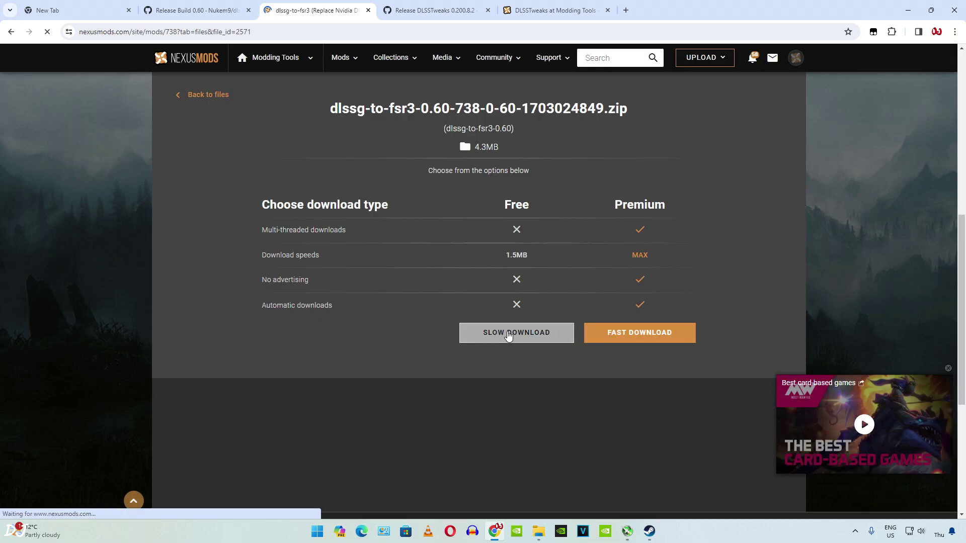
left_click(499, 334)
key("alt+Left")
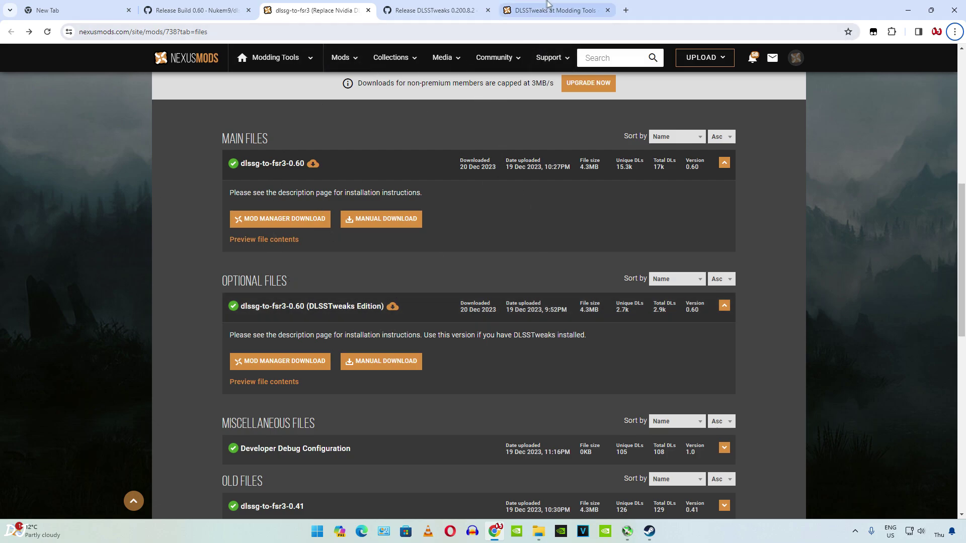
Download the DLSSTweaks main file manually from its Nexus Mods page using the free slow download.
left_click(435, 10)
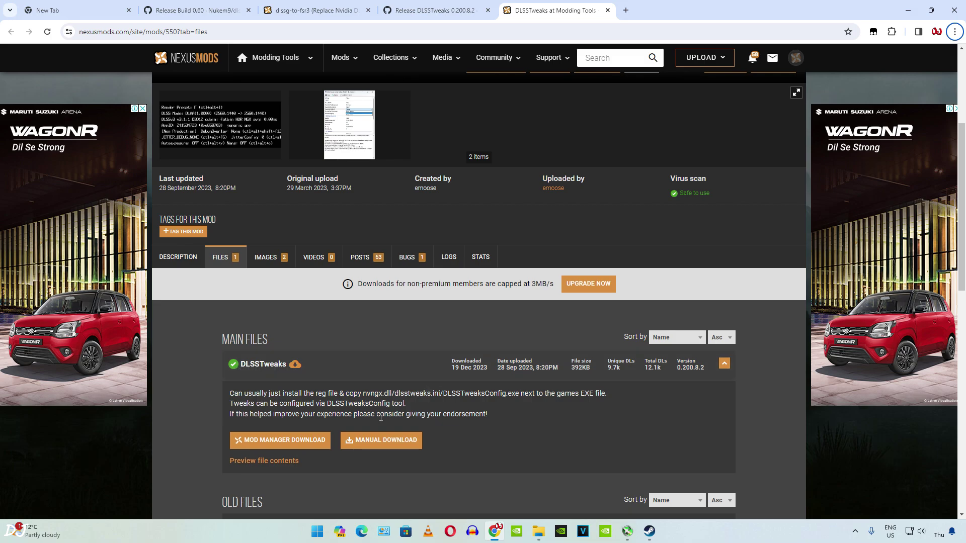
left_click(390, 445)
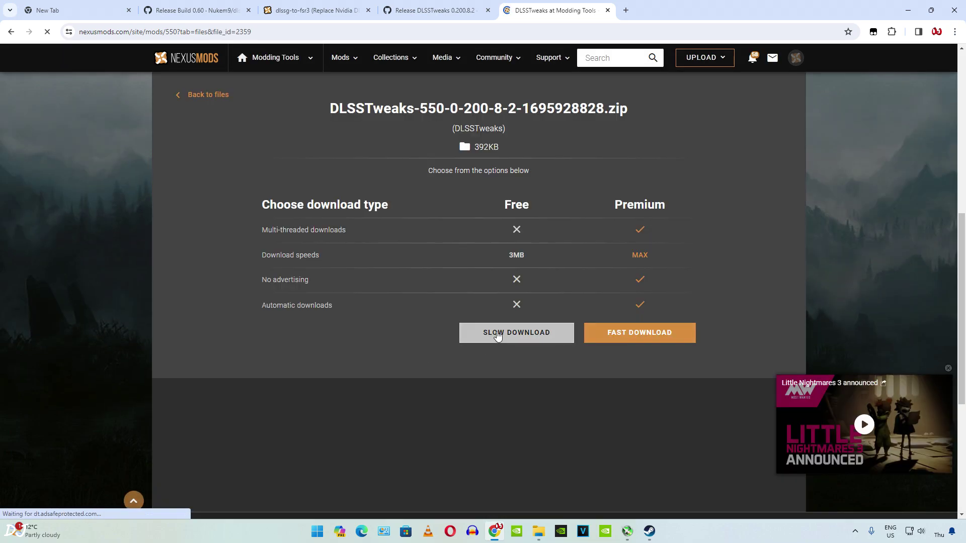
left_click(507, 337)
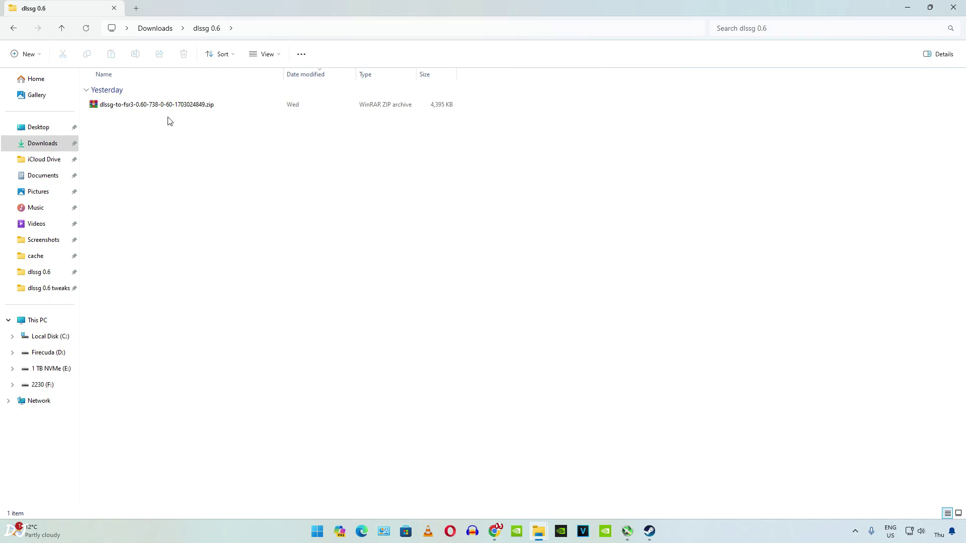
Extract all files from the dlssg-to-fsr3-0.60 archive into the dlssg 0.6 folder.
double_click(136, 105)
left_click_drag(264, 310, 263, 240)
key("Escape")
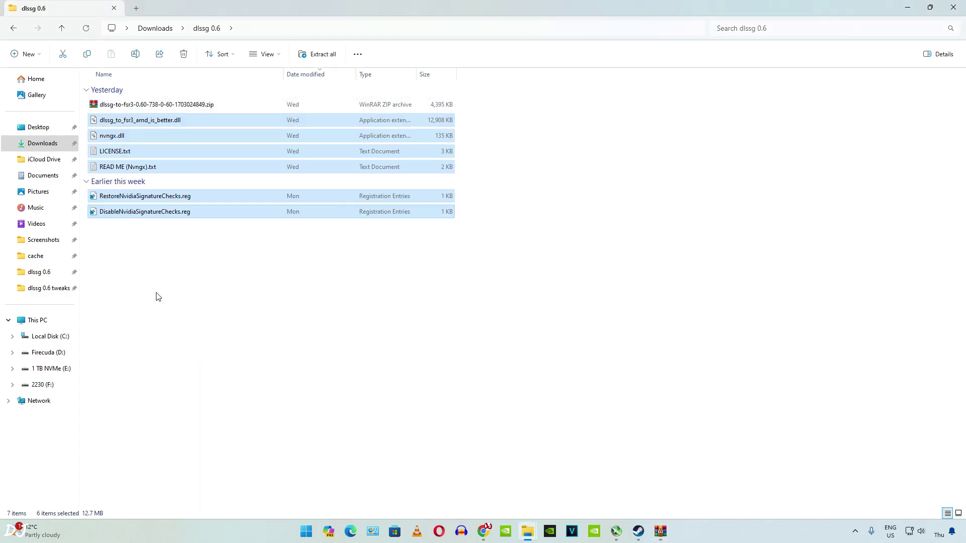
left_click(157, 295)
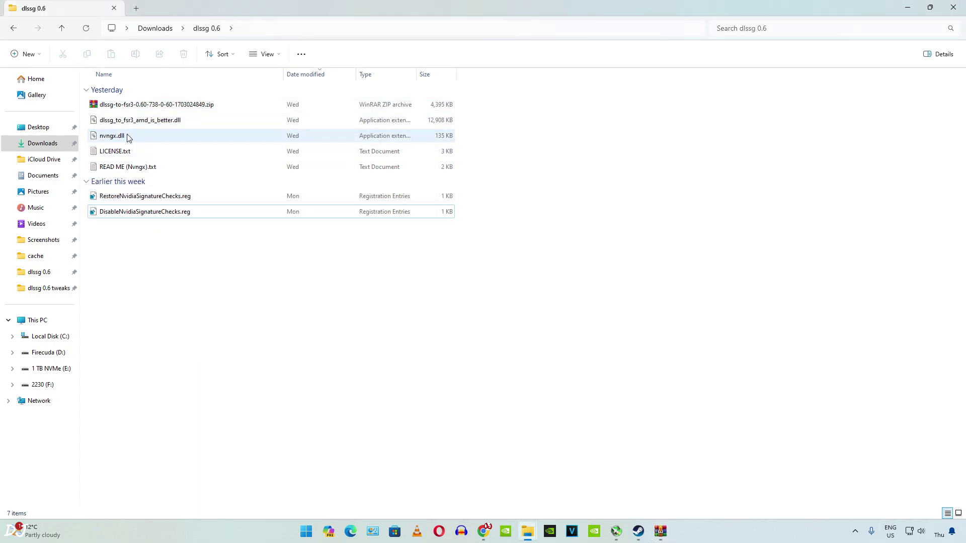
Copy dlssg_to_fsr3_amd_is_better.dll and nvngx.dll from the dlssg 0.6 folder.
left_click(116, 124)
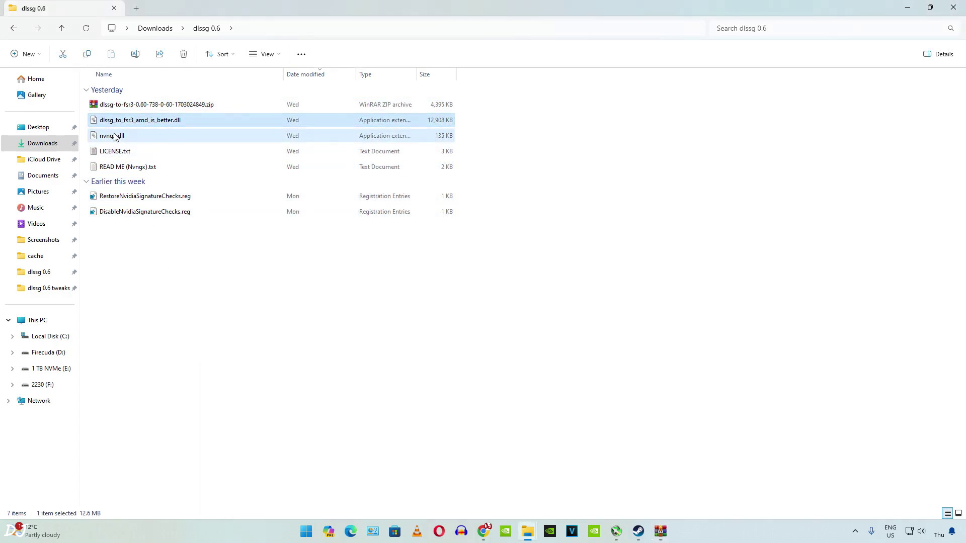
left_click(114, 135, "ctrl")
right_click(112, 137)
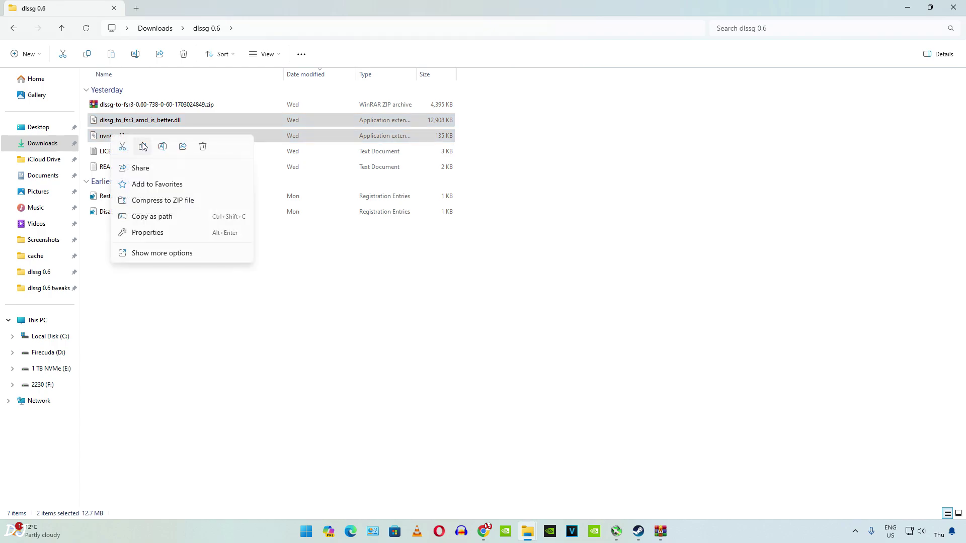
key("Escape")
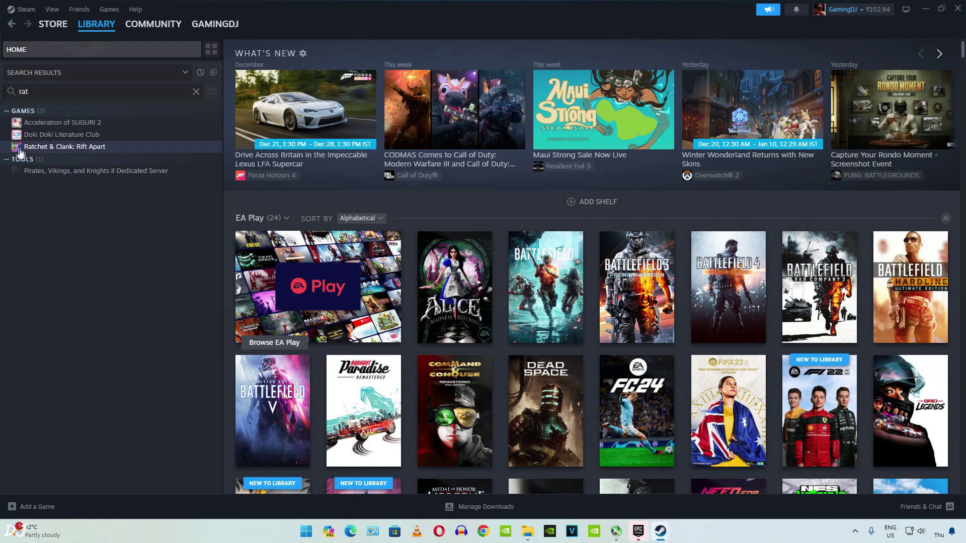
Open the local files folder of Ratchet & Clank: Rift Apart from the Steam library.
left_click(70, 148)
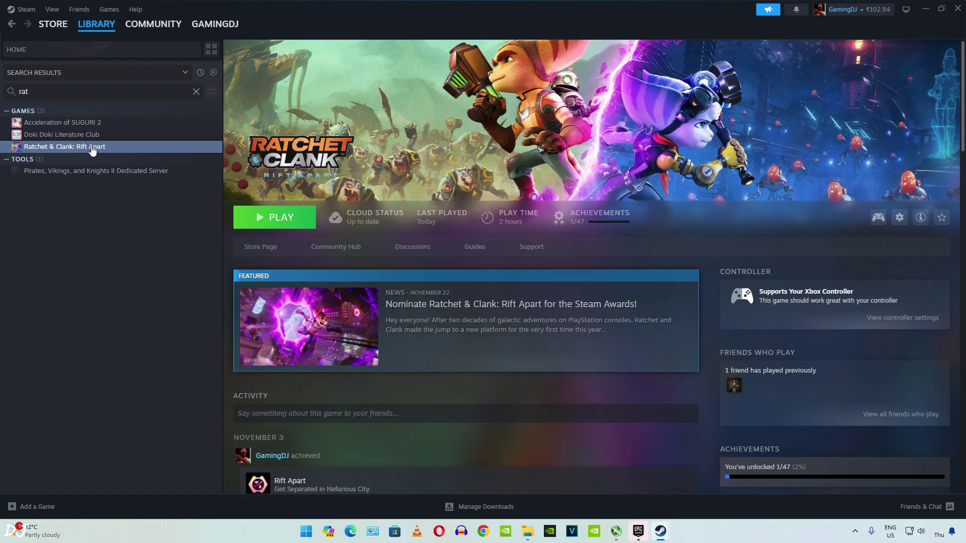
right_click(92, 150)
mouse_move(126, 206)
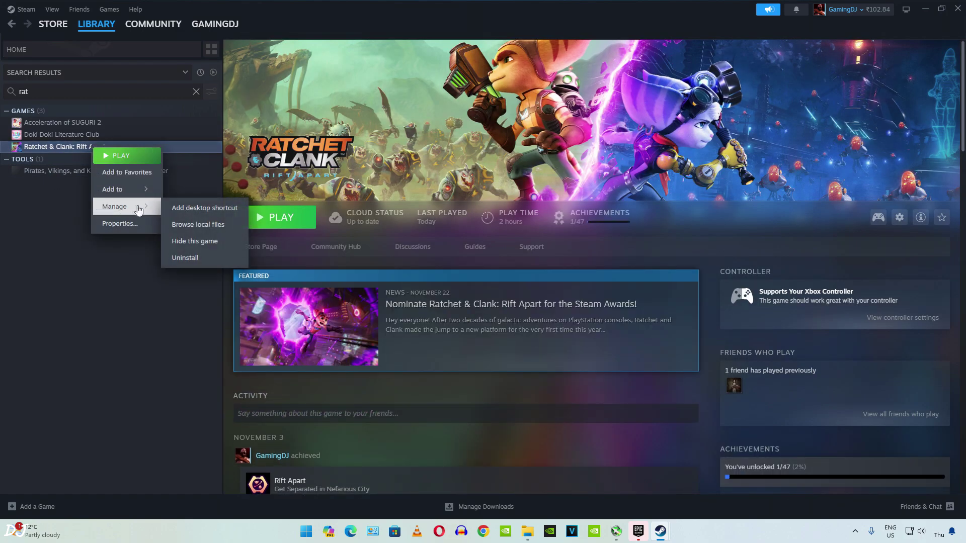
left_click(206, 226)
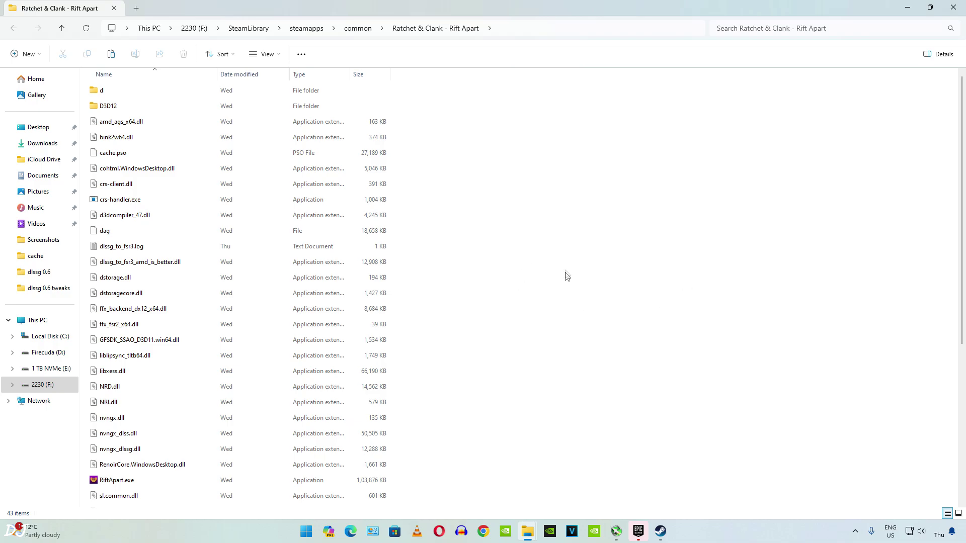
Paste the two copied DLL files into the Ratchet & Clank - Rift Apart folder, replacing the existing ones.
right_click(564, 261)
left_click(574, 267)
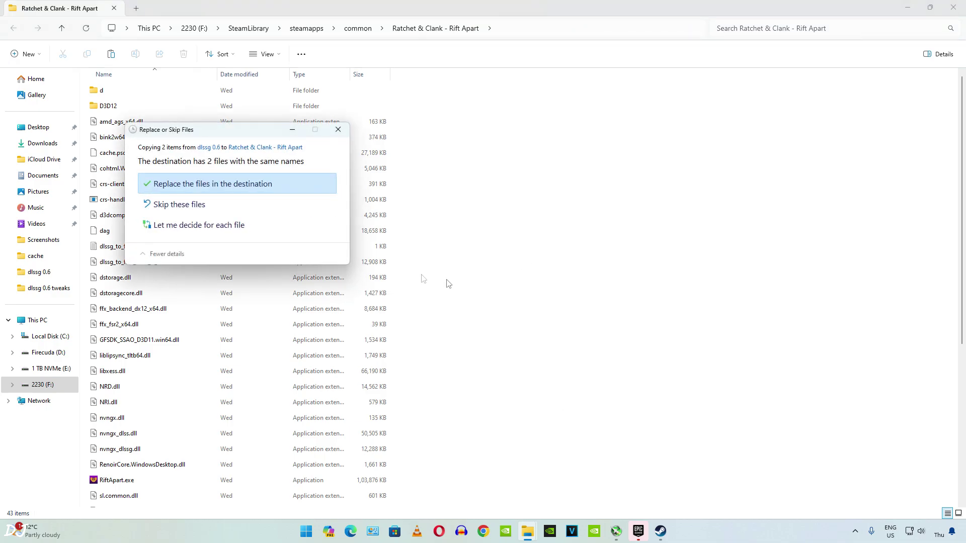
left_click(235, 187)
scroll(352, 362, "down", 5)
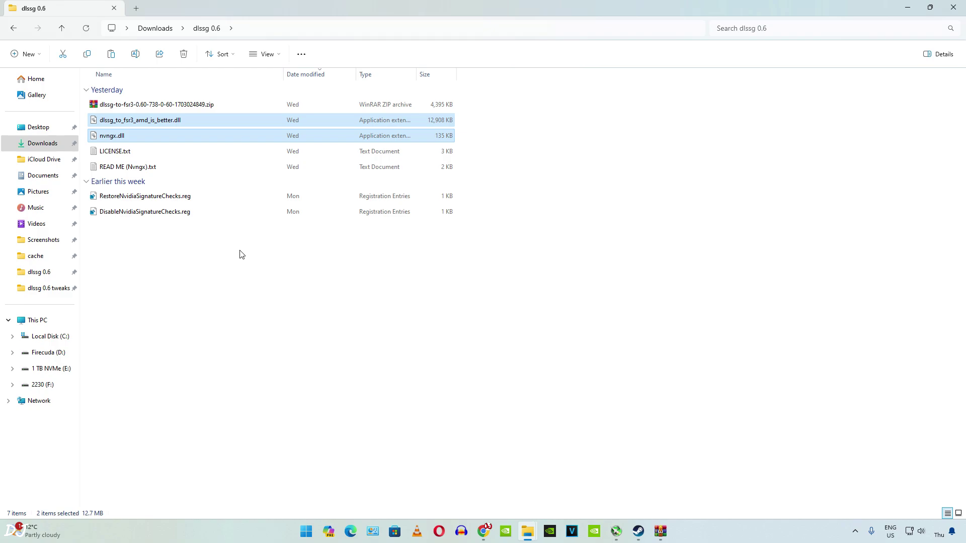
Read the install and uninstall instructions in READ ME (Nvngx).txt in the dlssg 0.6 folder, and close the file.
left_click(144, 169)
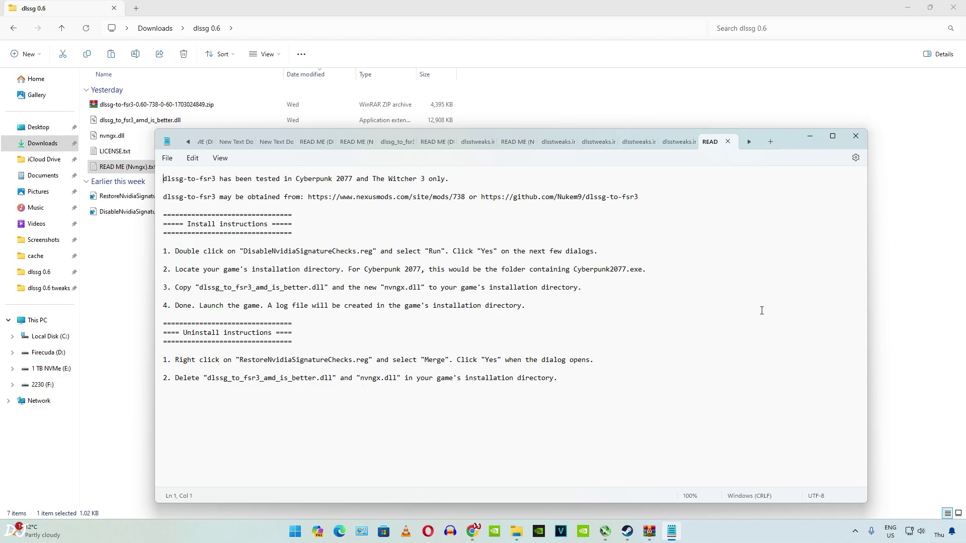
left_click(855, 141)
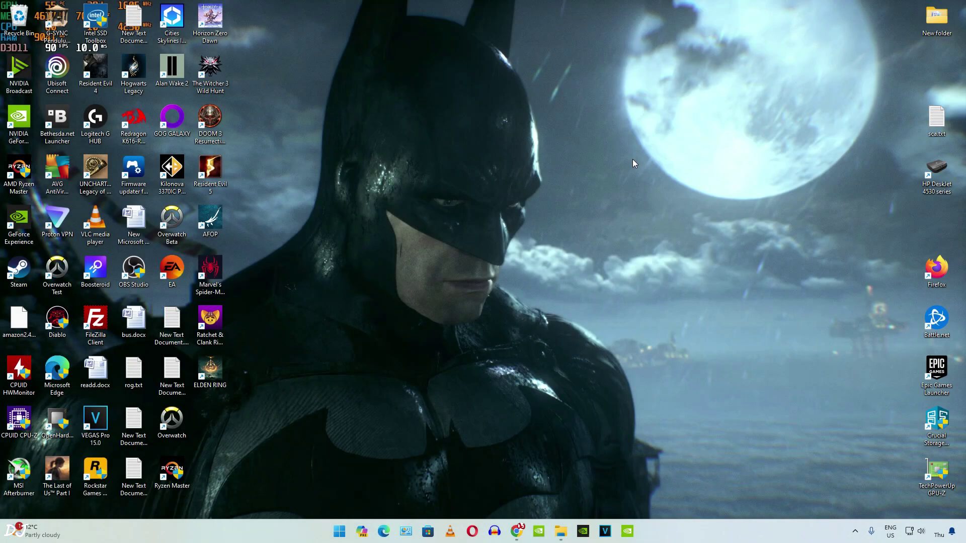
Check the hardware-accelerated GPU scheduling option in the Windows default graphics settings.
right_click(633, 159)
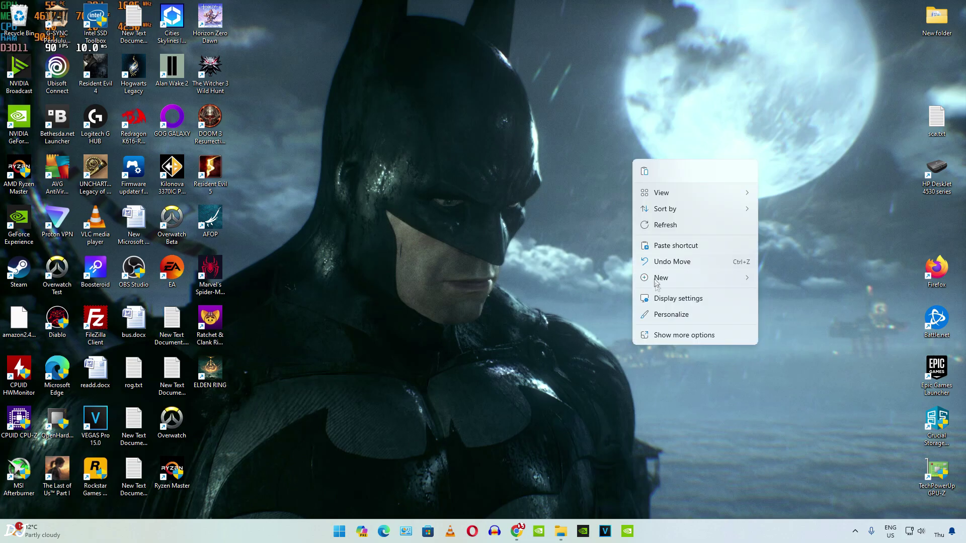
left_click(662, 297)
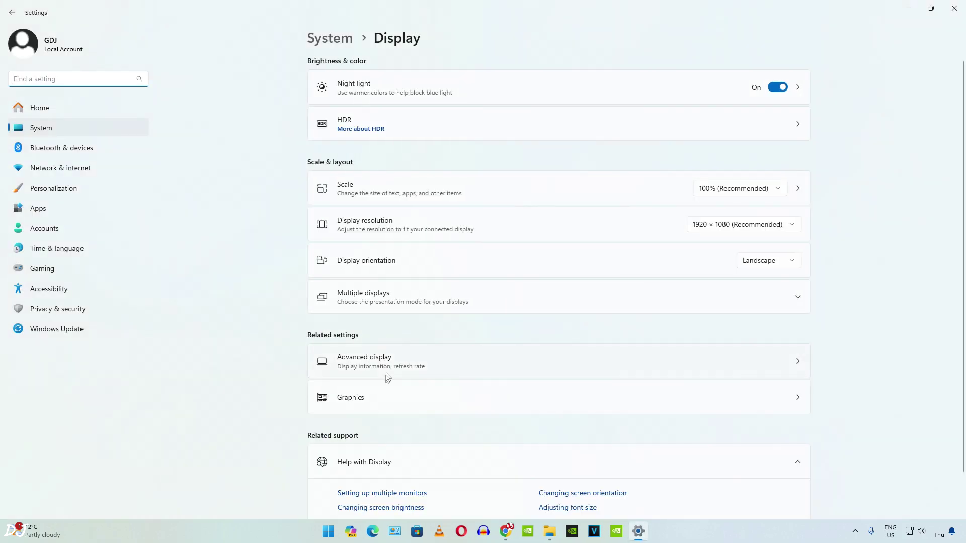
left_click(397, 402)
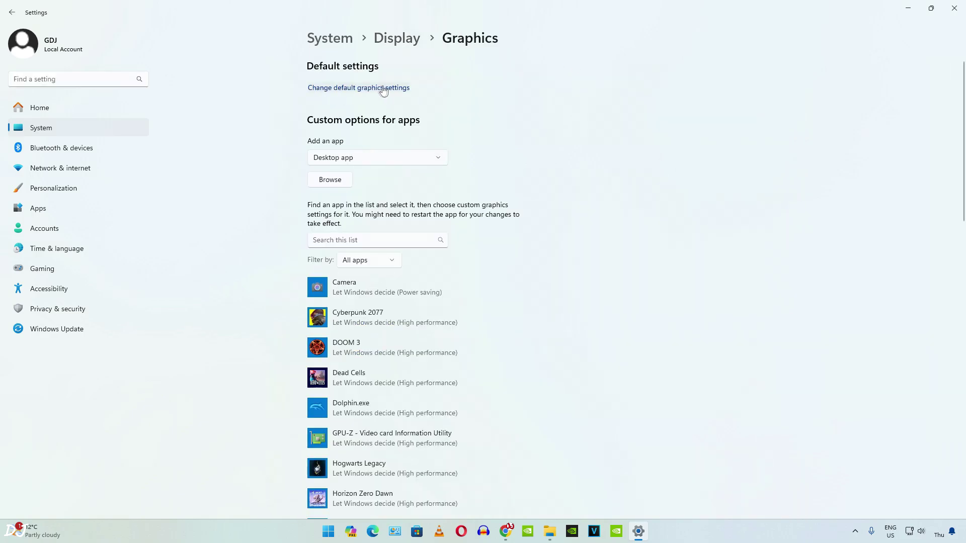
left_click(384, 88)
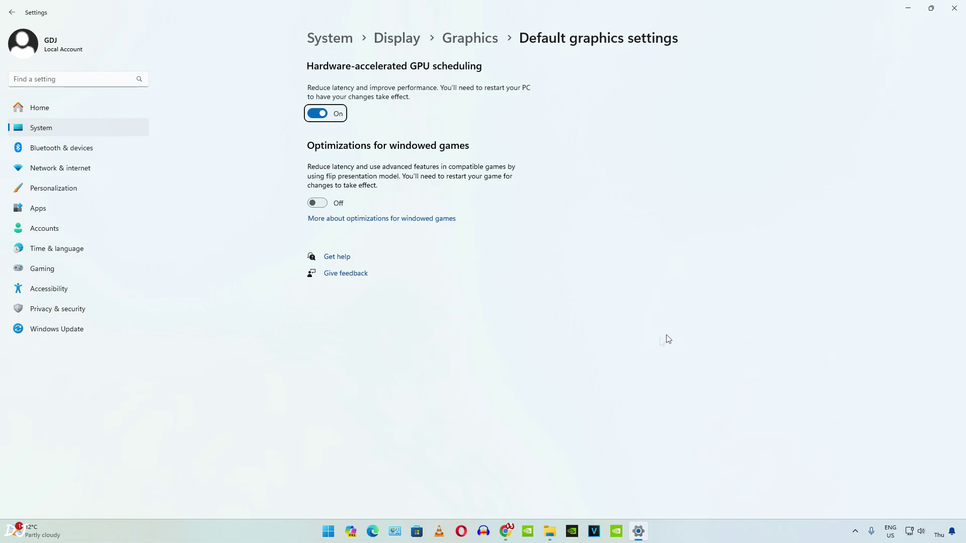
Open the NVIDIA Control Panel and check the Vertical sync entry in the global 3D settings.
left_click(330, 533)
type("nv")
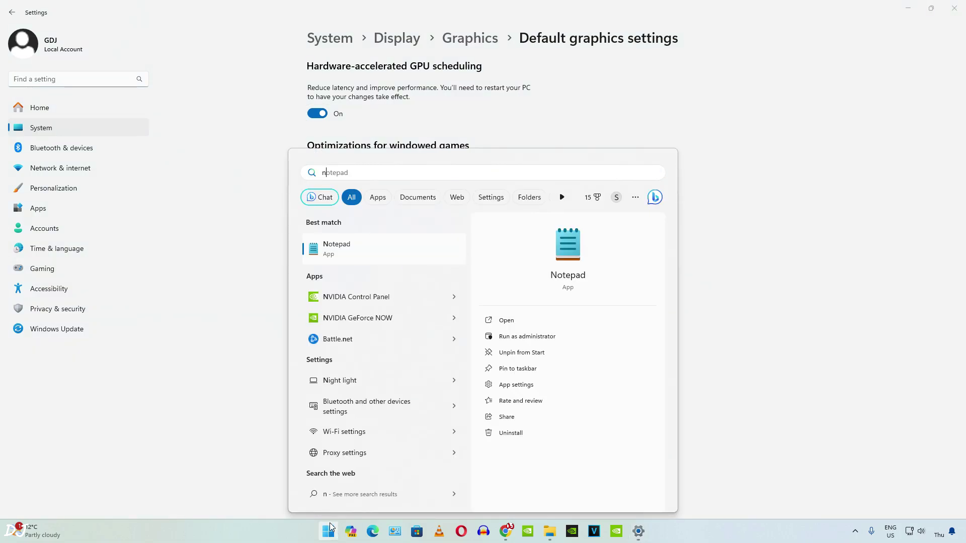
left_click(361, 333)
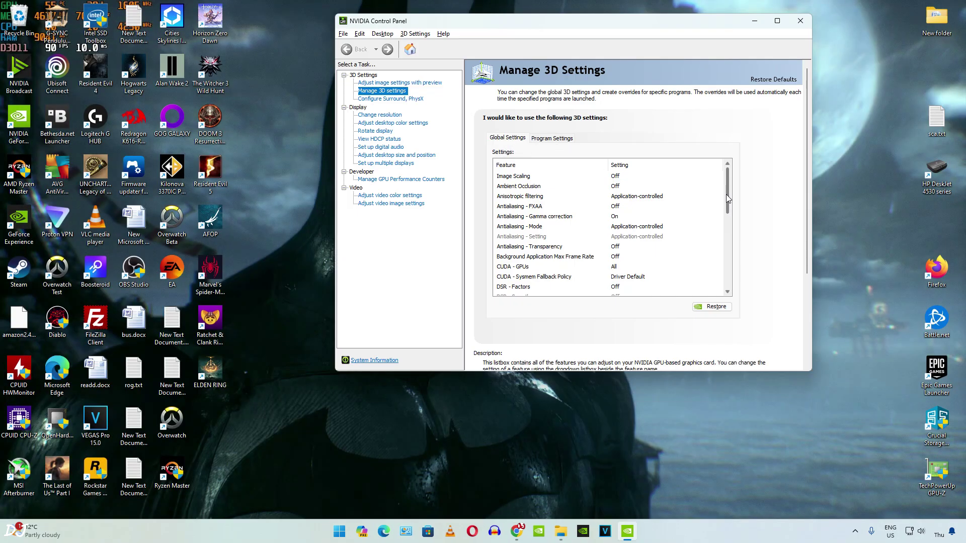
scroll(729, 212, "down", 1)
left_click_drag(728, 212, 729, 288)
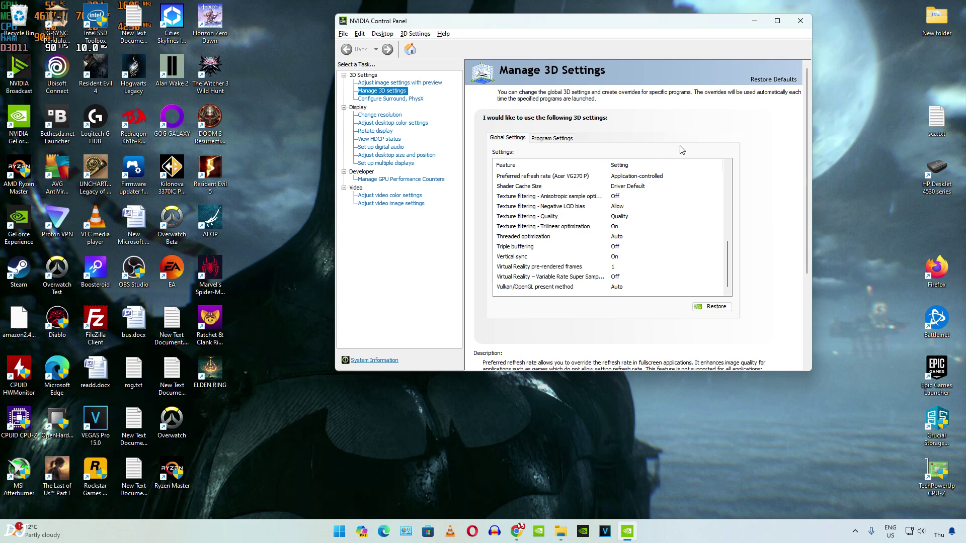
Add Ratchet & Clank: Rift Apart as a program to customize in the NVIDIA program-specific 3D settings.
left_click(556, 143)
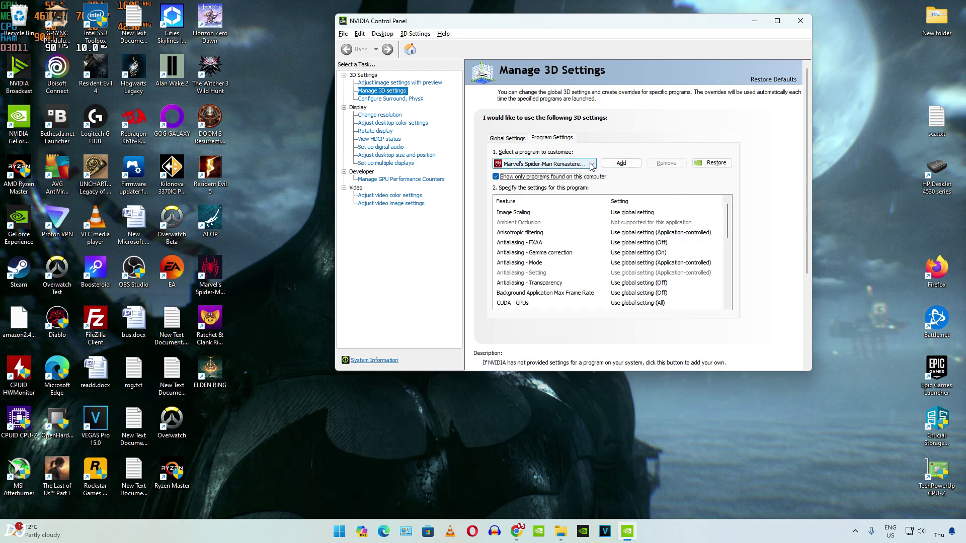
left_click(622, 163)
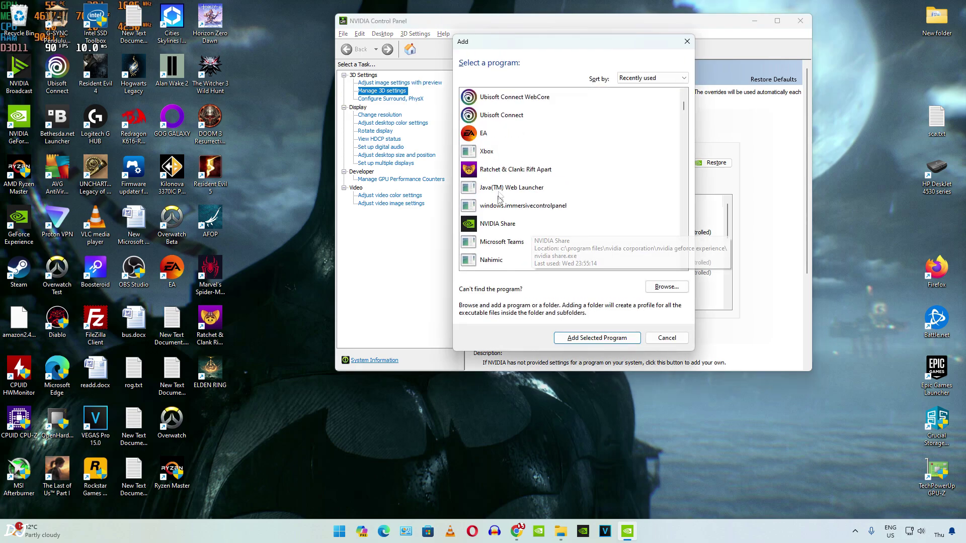
left_click(514, 169)
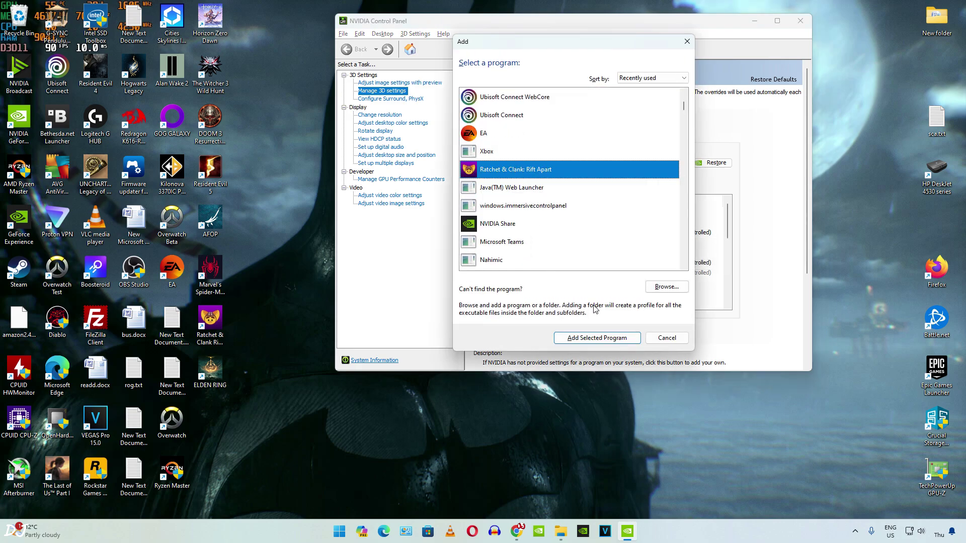
left_click(559, 337)
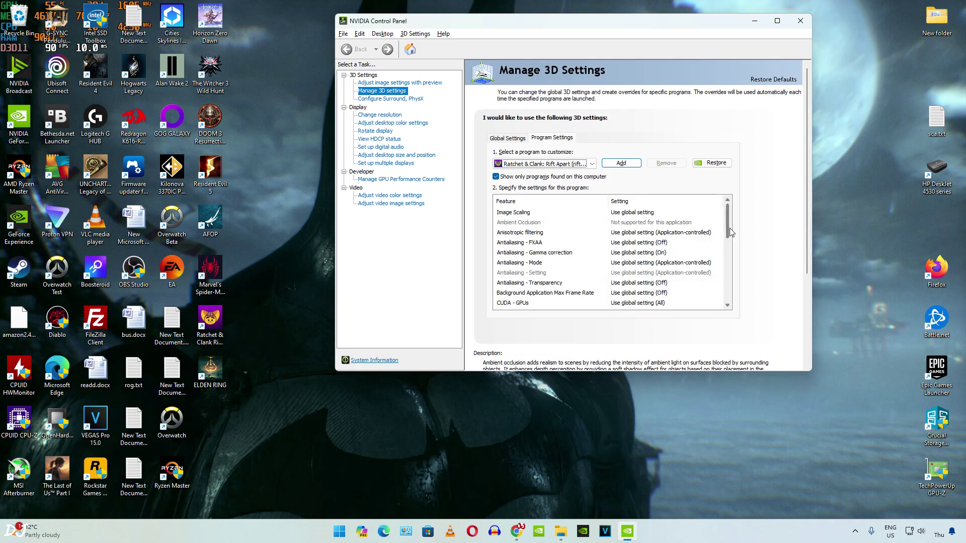
Set Vertical sync to On for Ratchet & Clank: Rift Apart, apply the change and close the NVIDIA Control Panel.
scroll(725, 227, "down", 8)
left_click(621, 275)
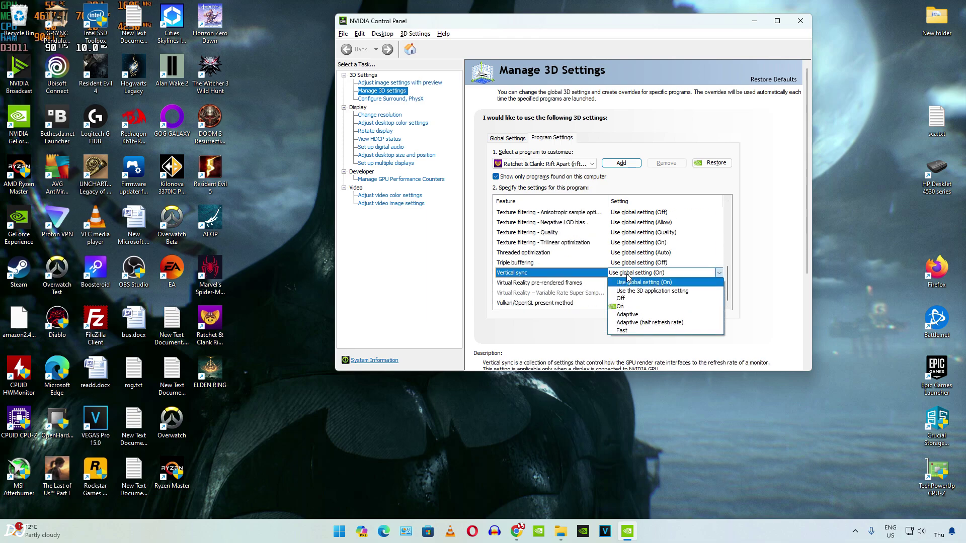
left_click(629, 305)
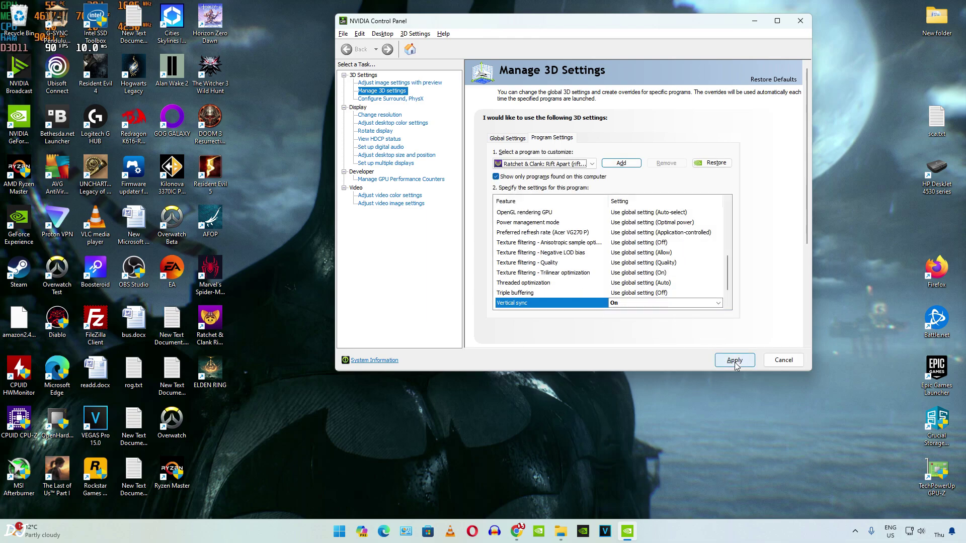
left_click(733, 360)
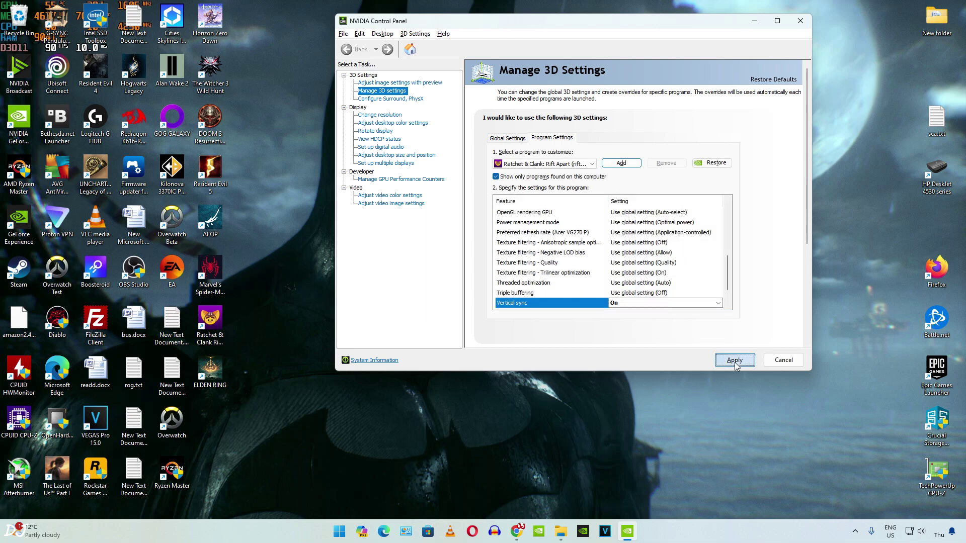
left_click(800, 21)
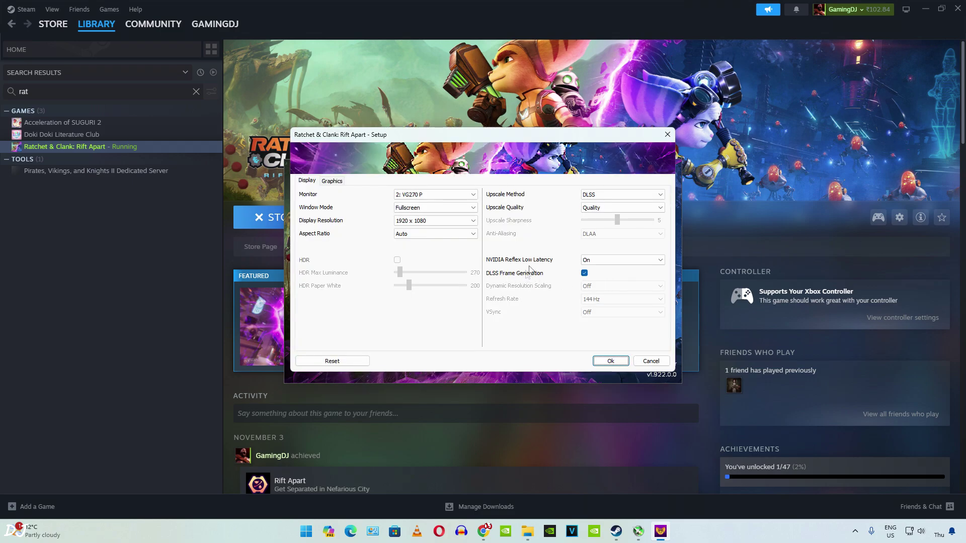
Turn off DLSS Frame Generation in the Ratchet & Clank: Rift Apart setup window and show its Graphics settings.
left_click(584, 273)
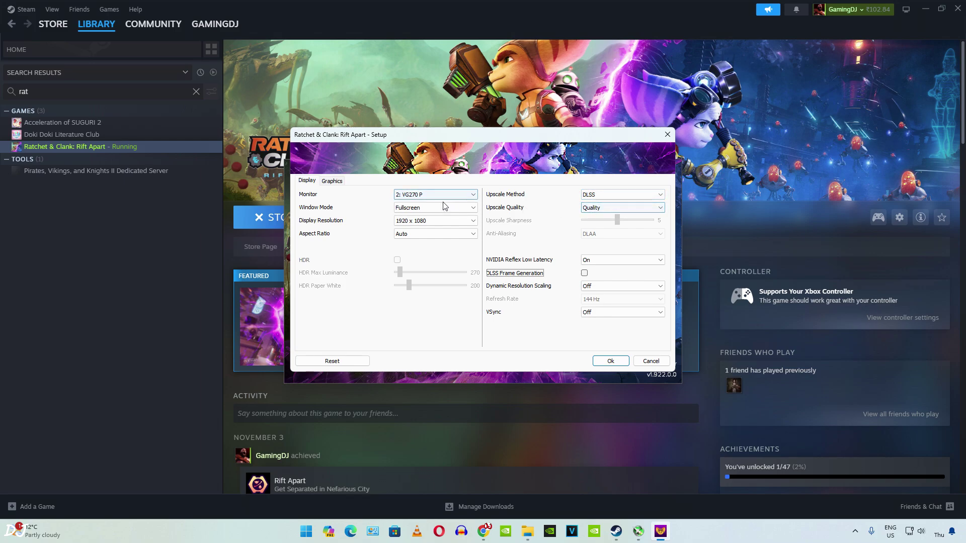
left_click(341, 181)
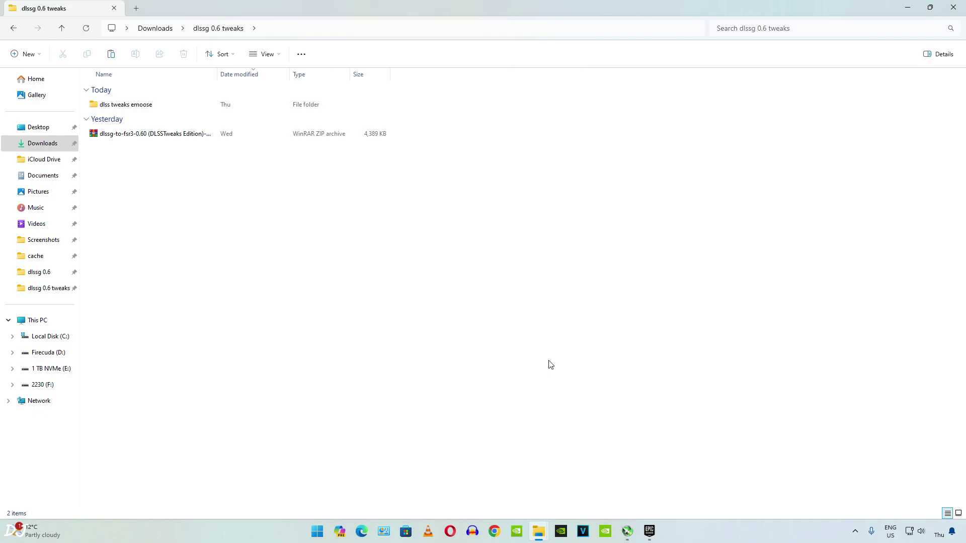
Extract the files from the dlssg-to-fsr3-0.60 (DLSSTweaks Edition) archive into the dlssg 0.6 tweaks folder.
left_click(145, 136)
double_click(145, 136)
left_click_drag(274, 305, 201, 245)
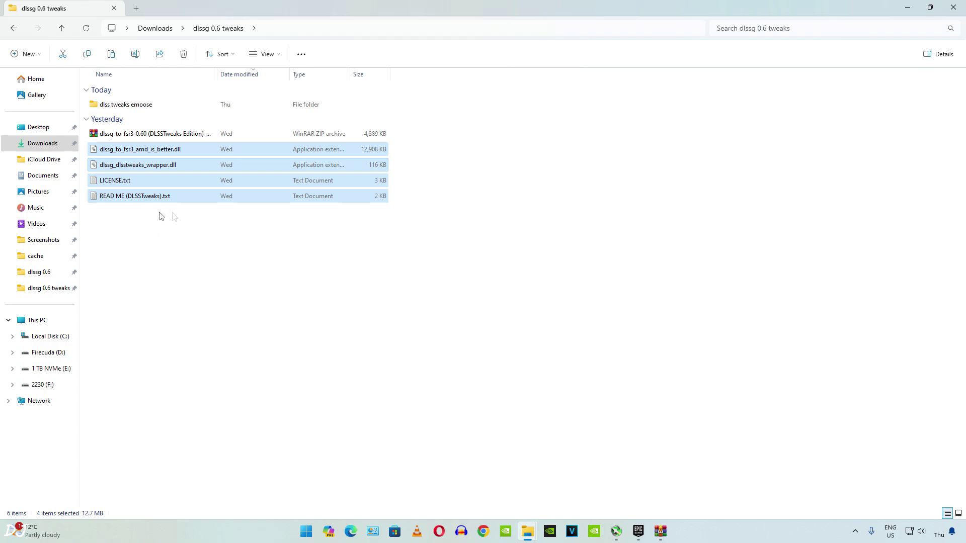
Extract all files of the DLSSTweaks-550-0-200-8-2 archive into the dlss tweaks emoose folder.
double_click(140, 107)
double_click(140, 106)
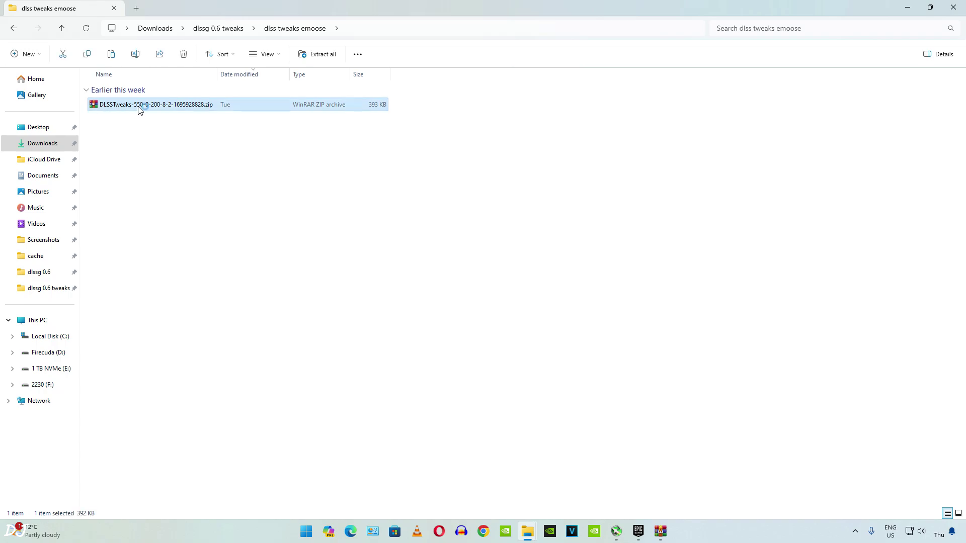
left_click(256, 288)
left_click_drag(256, 287, 255, 244)
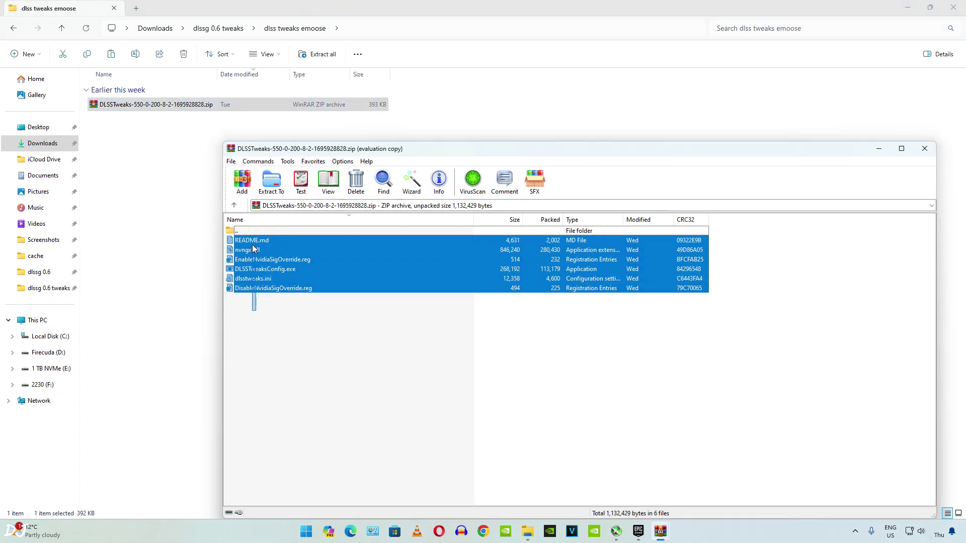
left_click(655, 296)
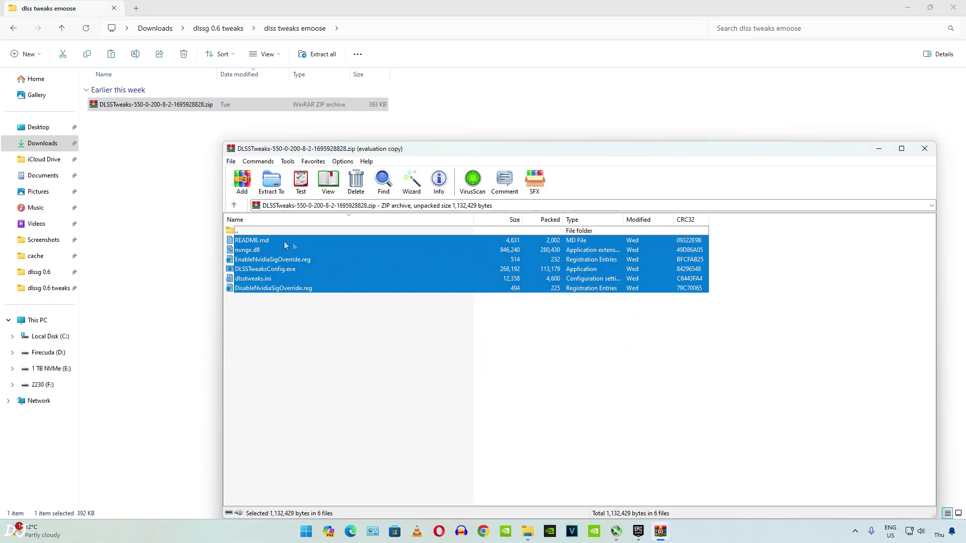
left_click_drag(287, 248, 186, 243)
left_click(168, 279)
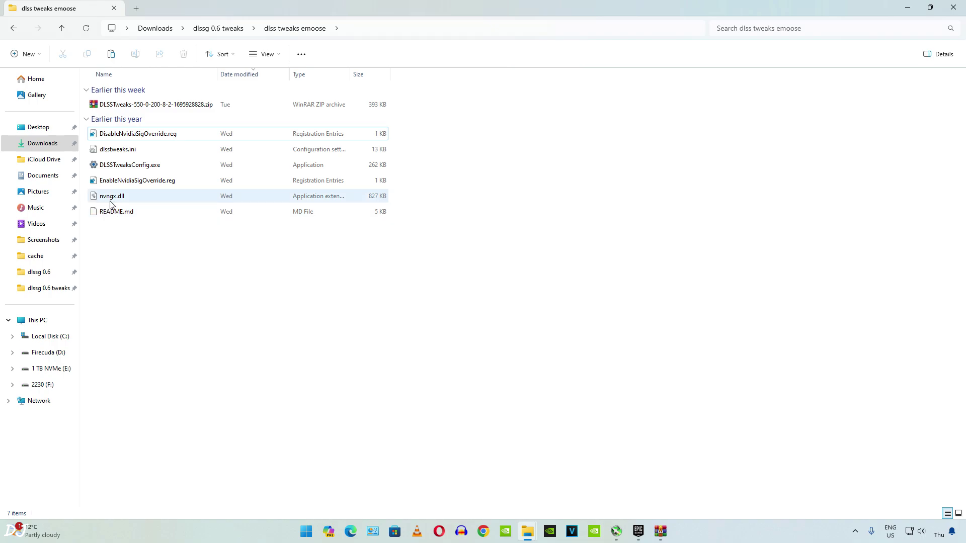
Copy nvngx.dll and dlsstweaks.ini from the dlss tweaks emoose folder into the MarvelsMilesMorales game folder, replacing the existing files.
mouse_move(102, 200)
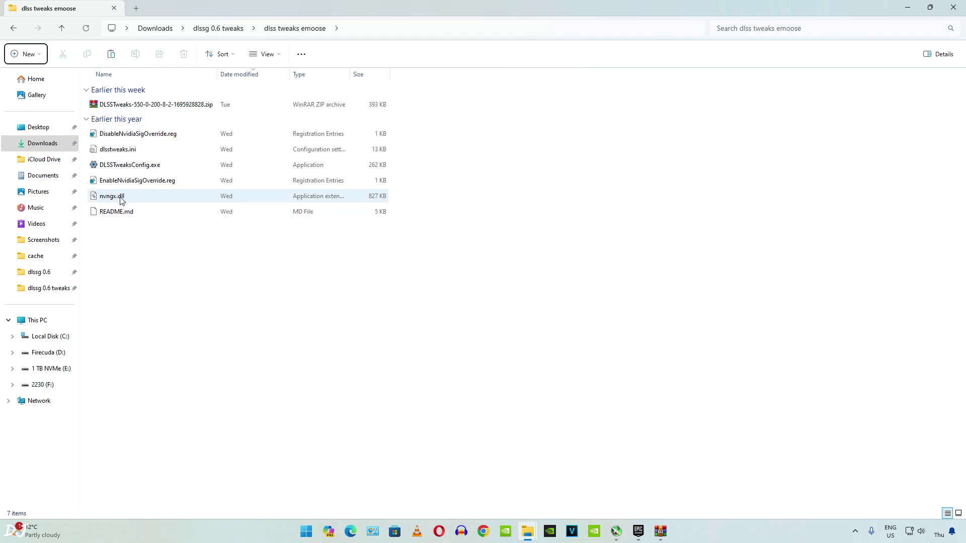
left_click(120, 200)
left_click(127, 150, "ctrl")
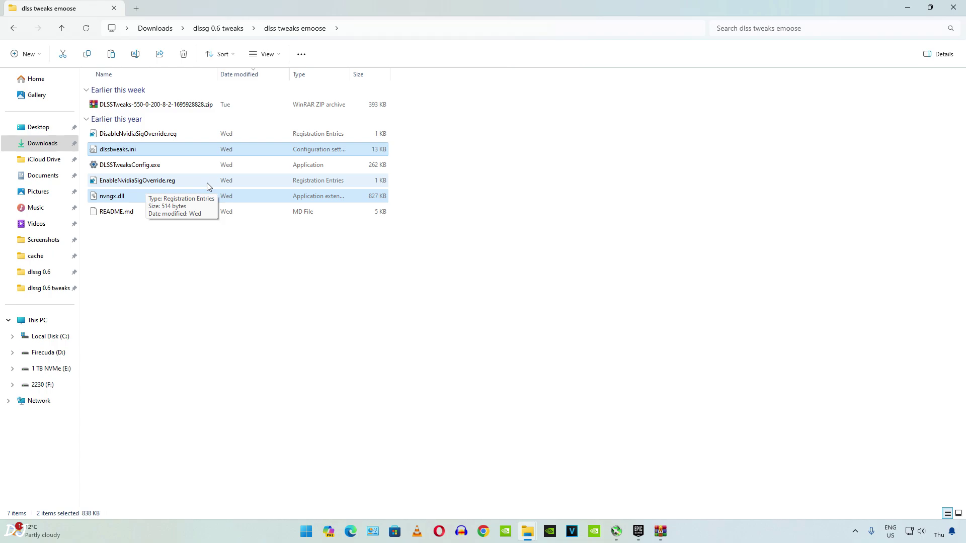
left_click(565, 479)
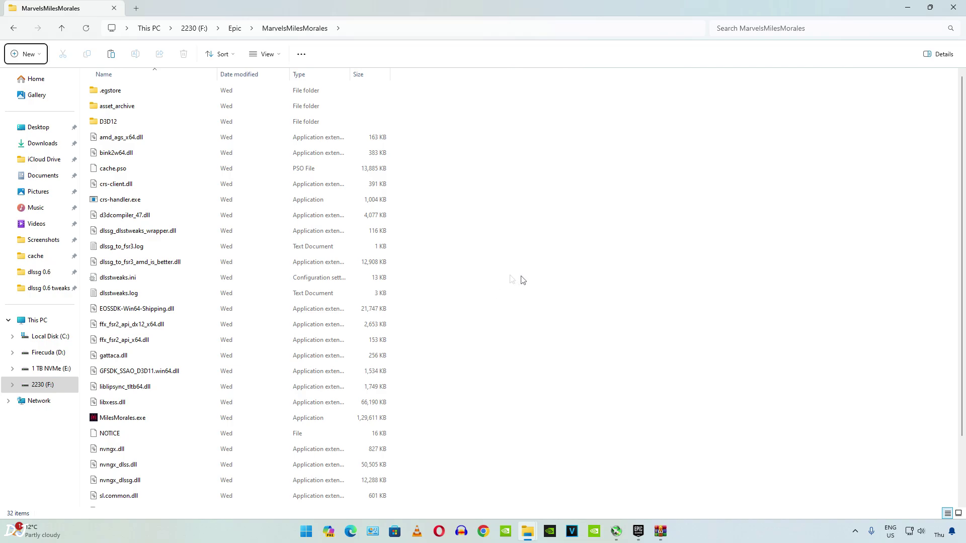
right_click(488, 269)
left_click(500, 278)
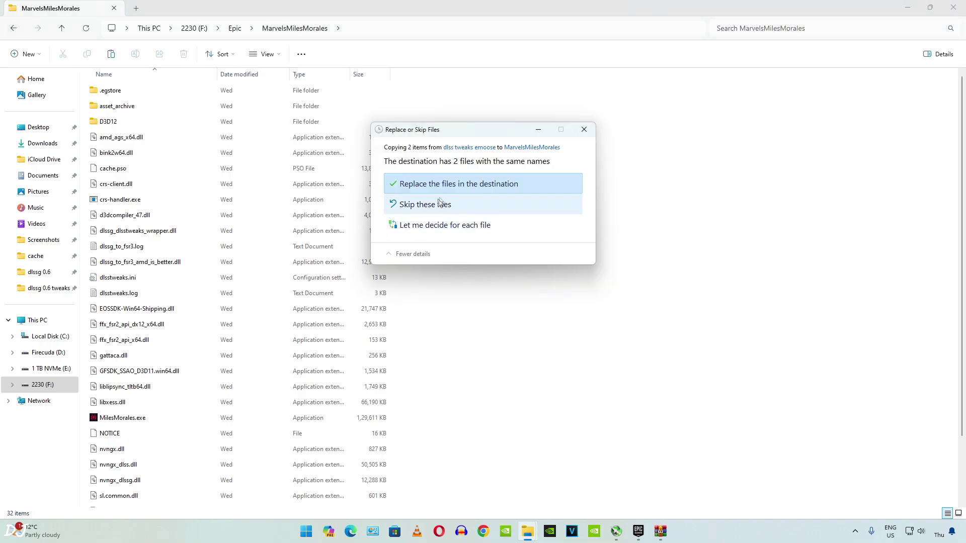
left_click(445, 187)
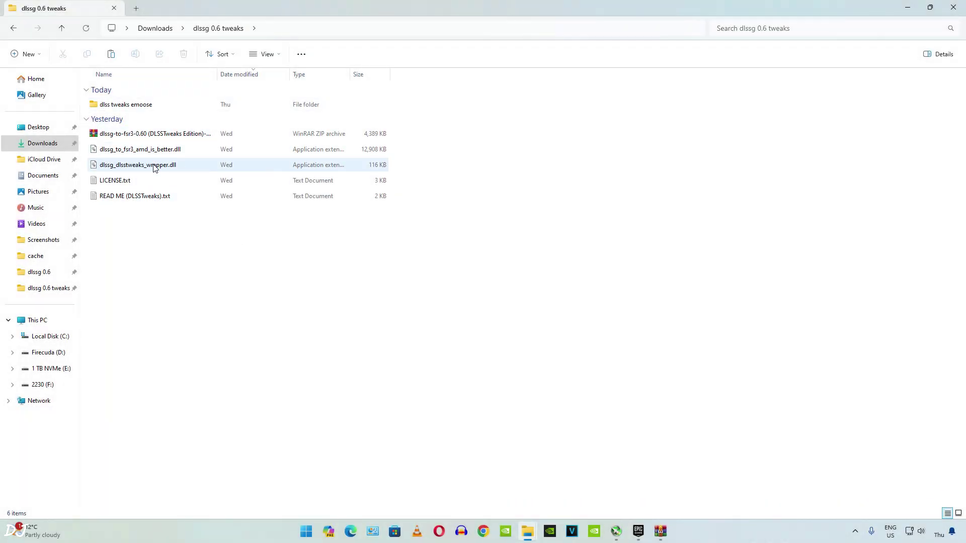
Copy dlssg_dlsstweaks_wrapper.dll and dlssg_to_fsr3_amd_is_better.dll from the dlssg 0.6 tweaks folder into the MarvelsMilesMorales folder, replacing the existing files.
left_click(155, 166)
left_click(147, 153, "ctrl")
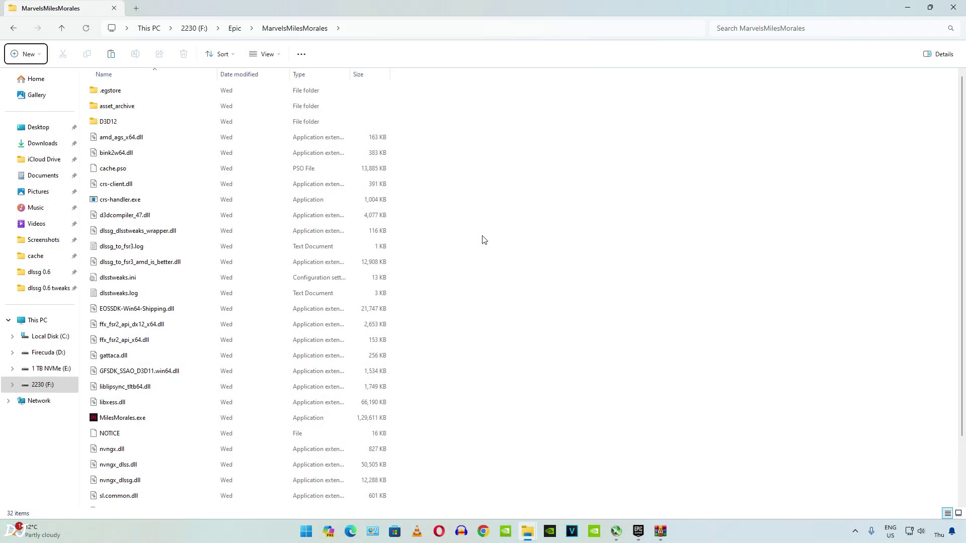
right_click(483, 239)
left_click(490, 248)
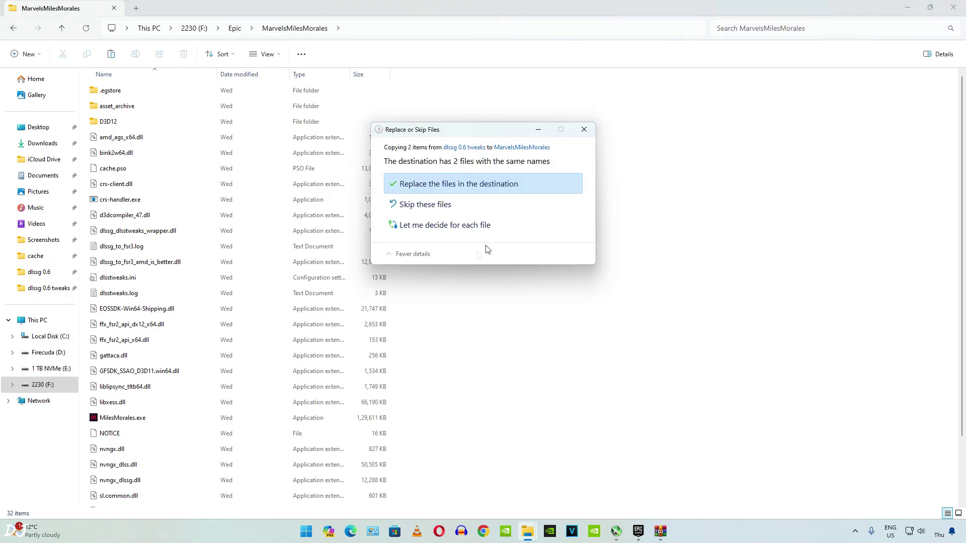
left_click(436, 190)
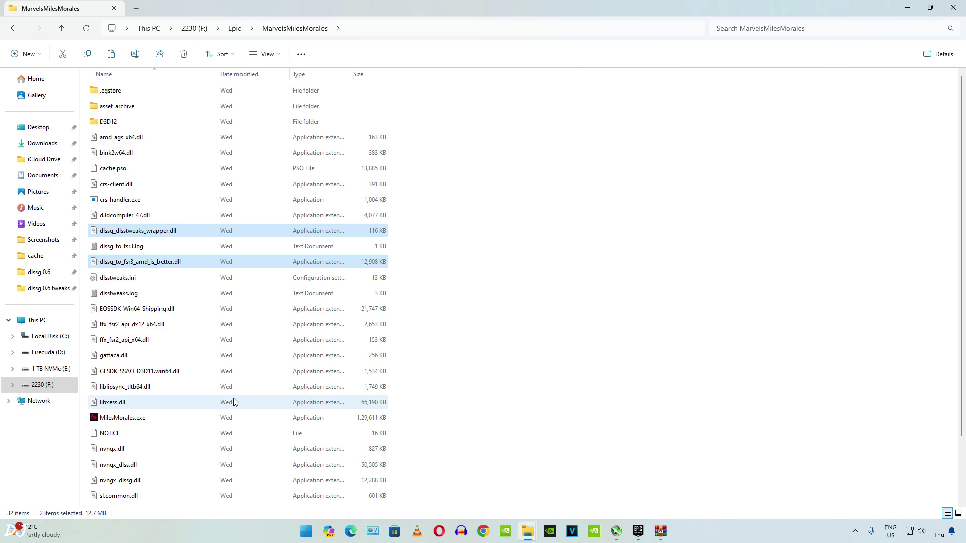
Copy the MarvelsMilesMorales folder's path, F:\Epic\MarvelsMilesMorales.
left_click(371, 27)
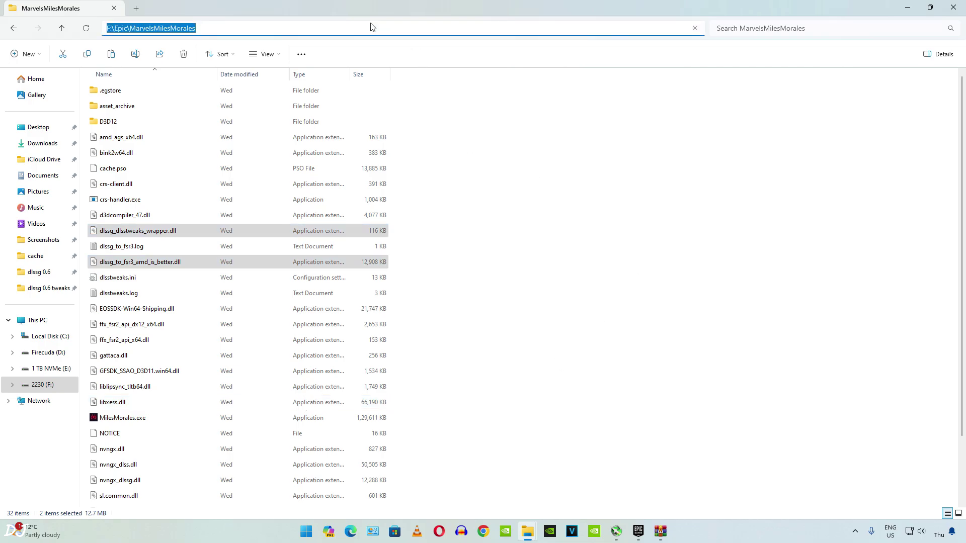
right_click(150, 31)
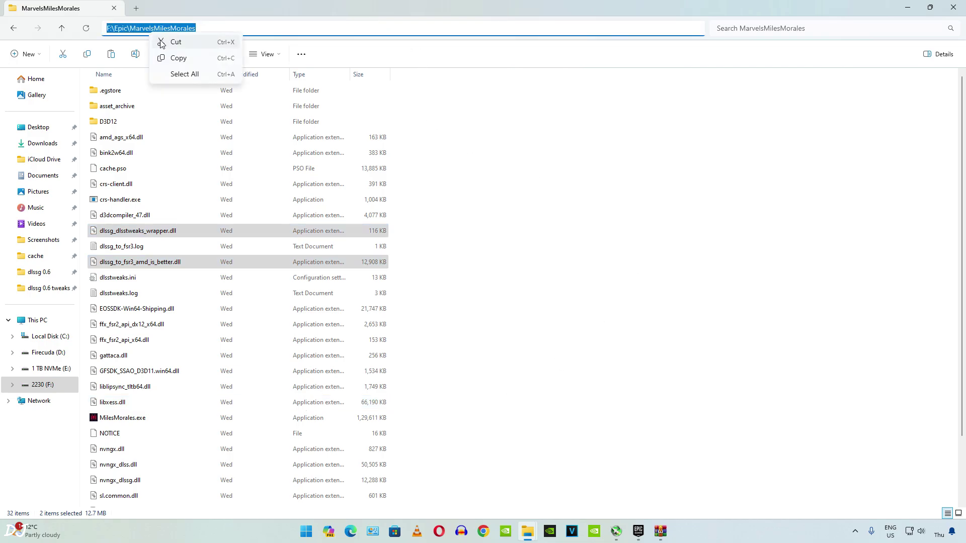
left_click(173, 57)
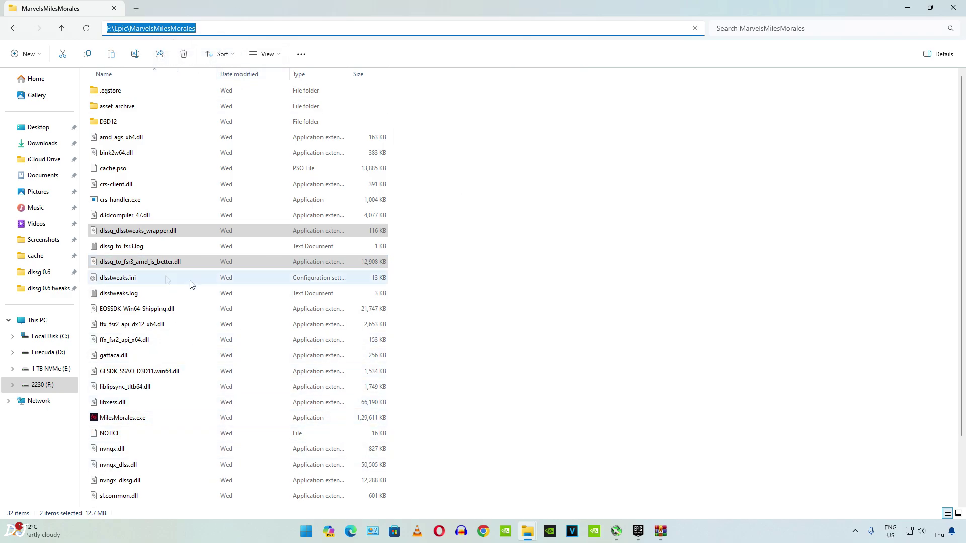
Open dlsstweaks.ini from the game folder and uncomment the nvngx_dlssg line under DLLPathOverrides by removing its leading semicolon.
scroll(152, 201, "down", 3)
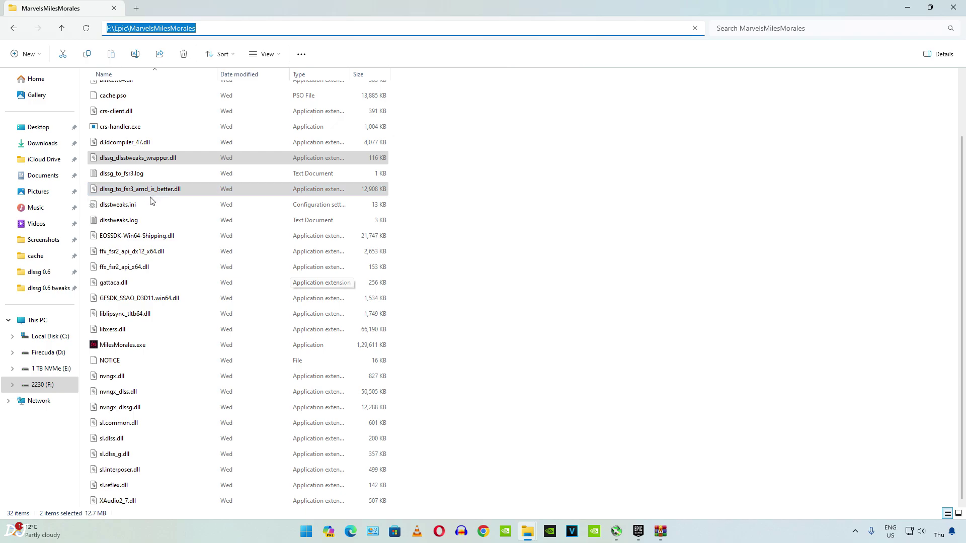
double_click(122, 206)
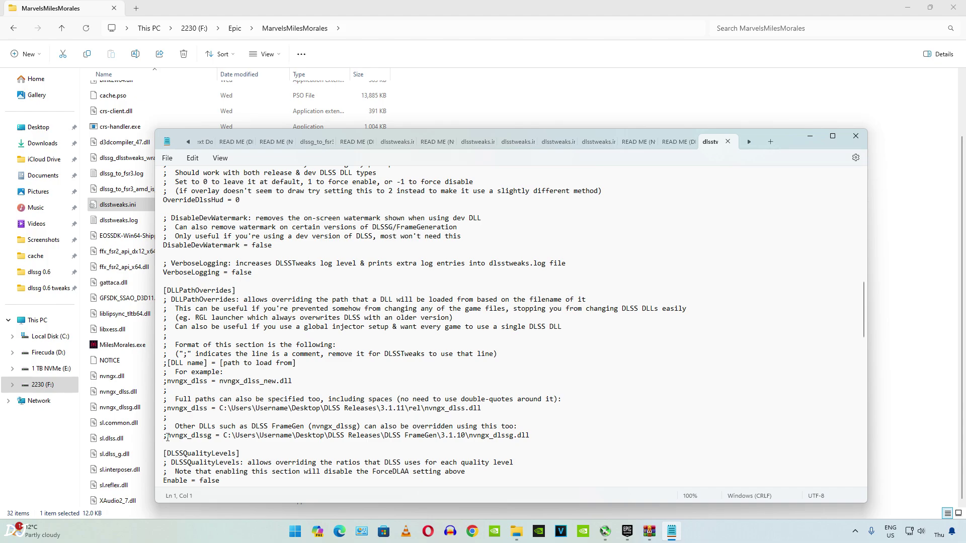
left_click(165, 436)
key("Delete")
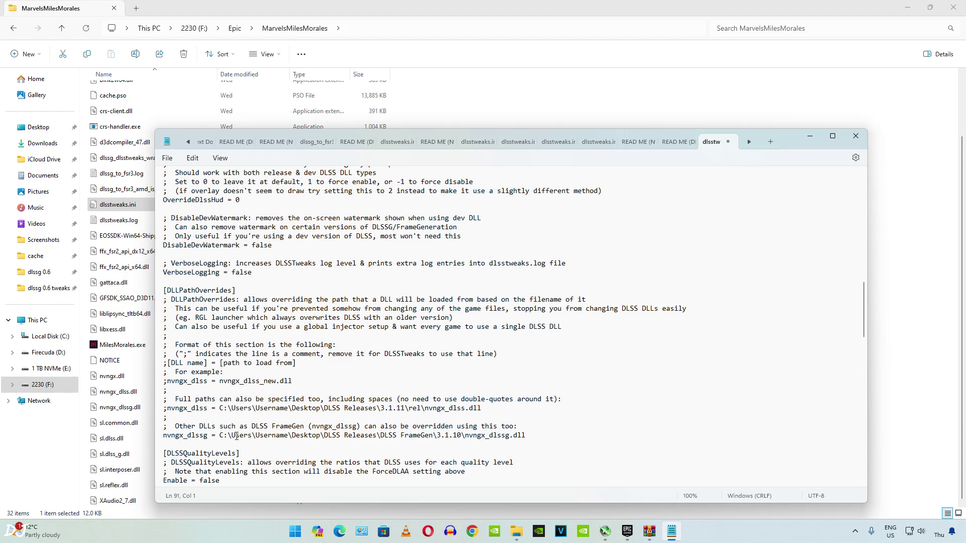
Replace the example path on the nvngx_dlssg line with F:\Epic\MarvelsMilesMorales\.
left_click_drag(219, 436, 522, 437)
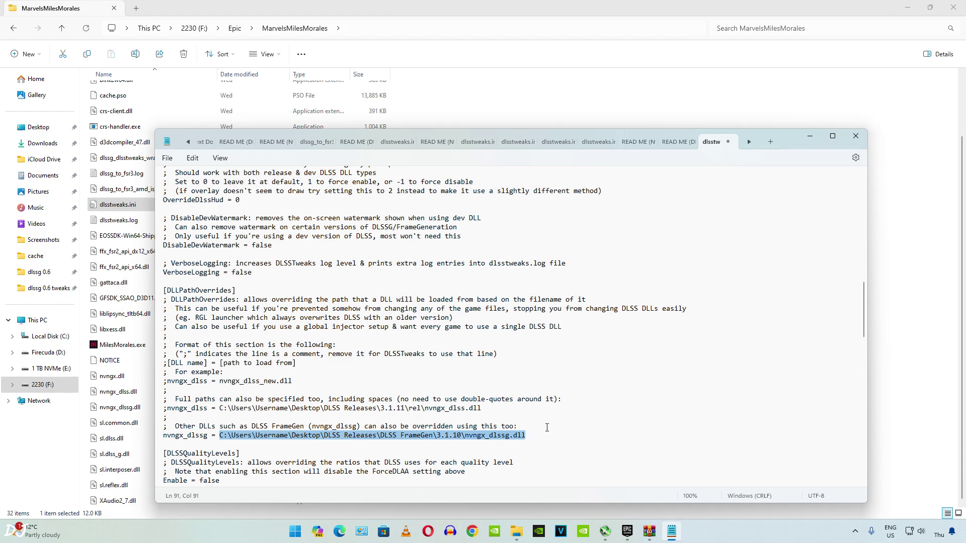
right_click(378, 436)
left_click(408, 301)
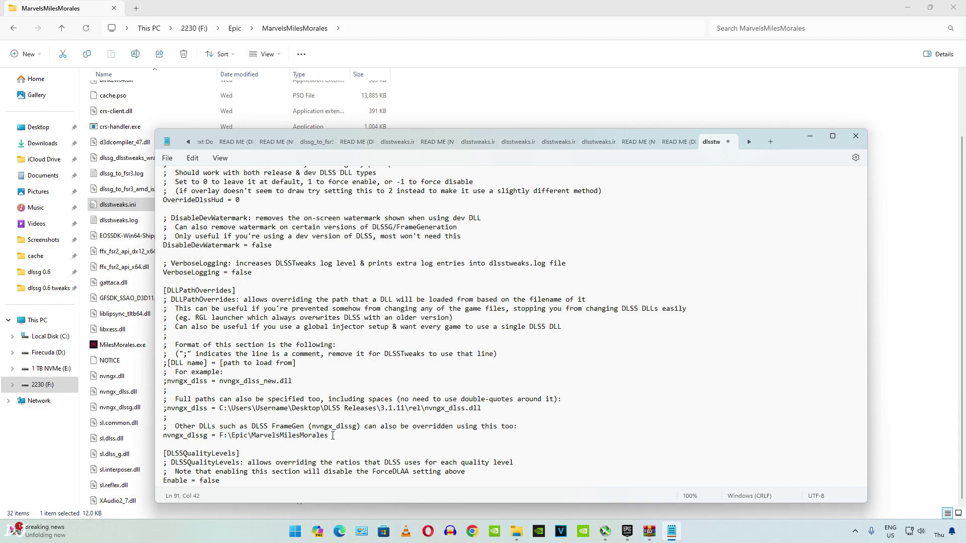
type("\\")
Copy the full file name dlssg_dlsstweaks_wrapper.dll from the game folder and append it to the nvngx_dlssg path in dlsstweaks.ini.
left_click(120, 407)
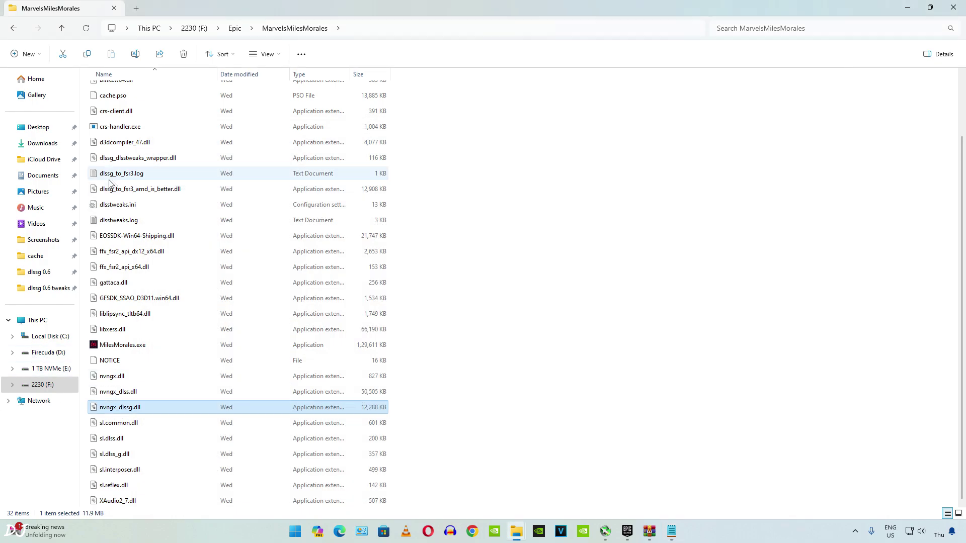
right_click(130, 161)
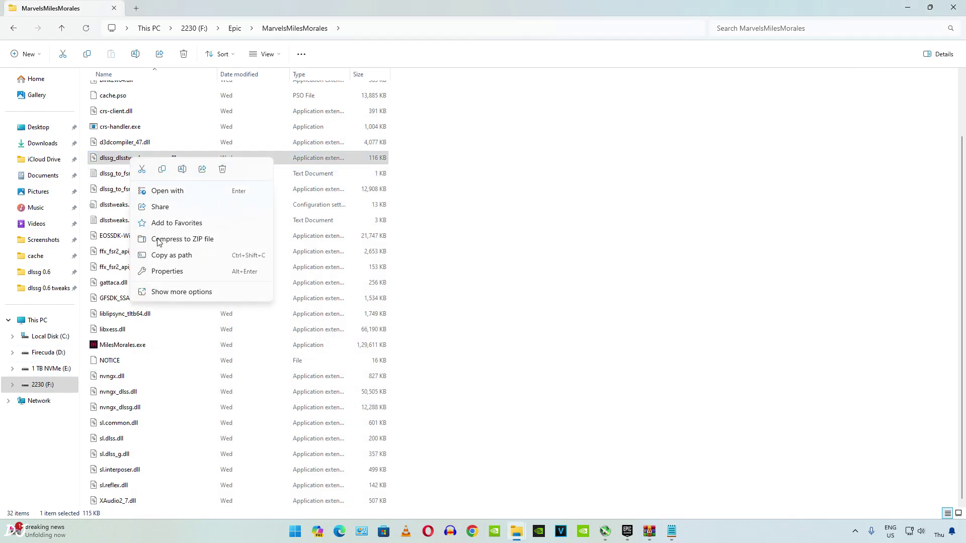
left_click(159, 292)
left_click(178, 350)
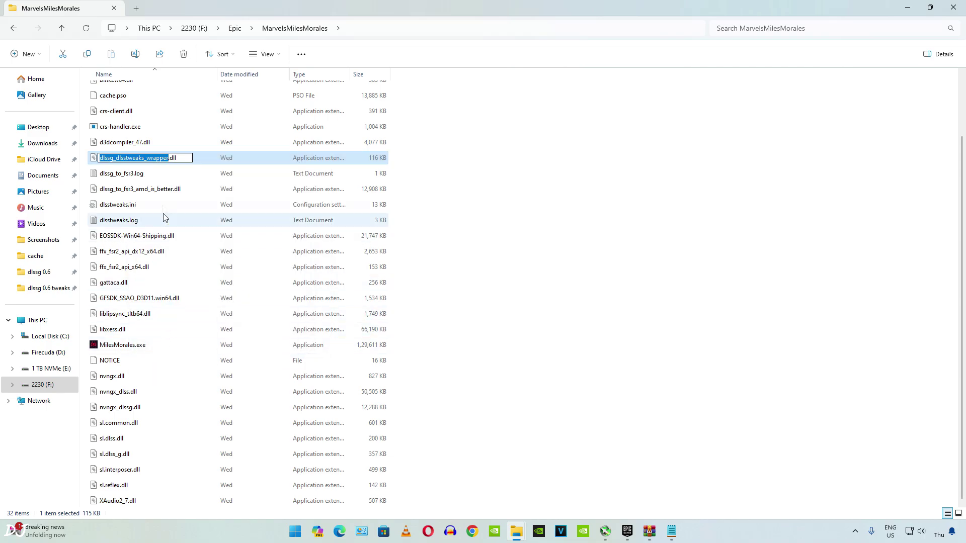
left_click(183, 160)
left_click_drag(182, 159, 100, 158)
right_click(174, 158)
left_click(197, 190)
left_click(672, 531)
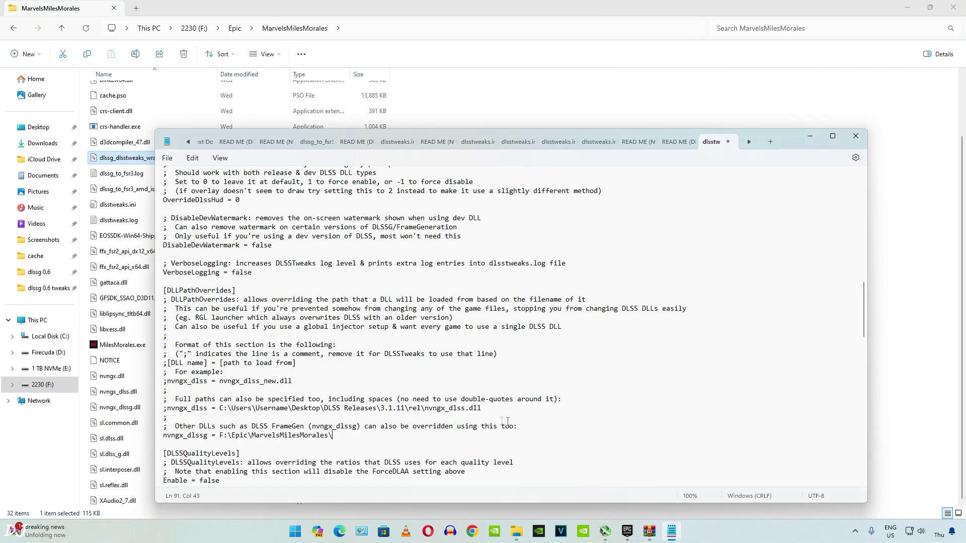
right_click(336, 435)
left_click(365, 308)
Save dlsstweaks.ini and close the text editor.
left_click(167, 159)
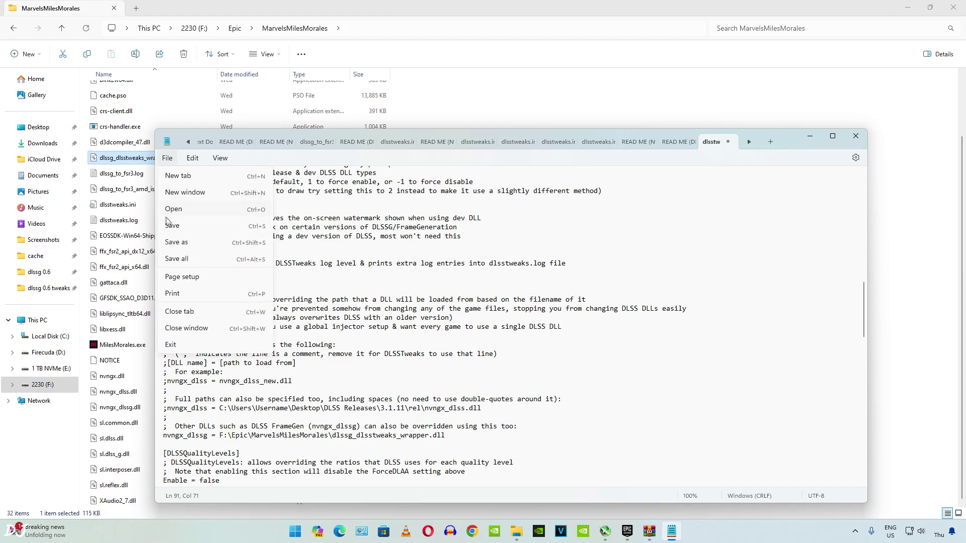
left_click(173, 226)
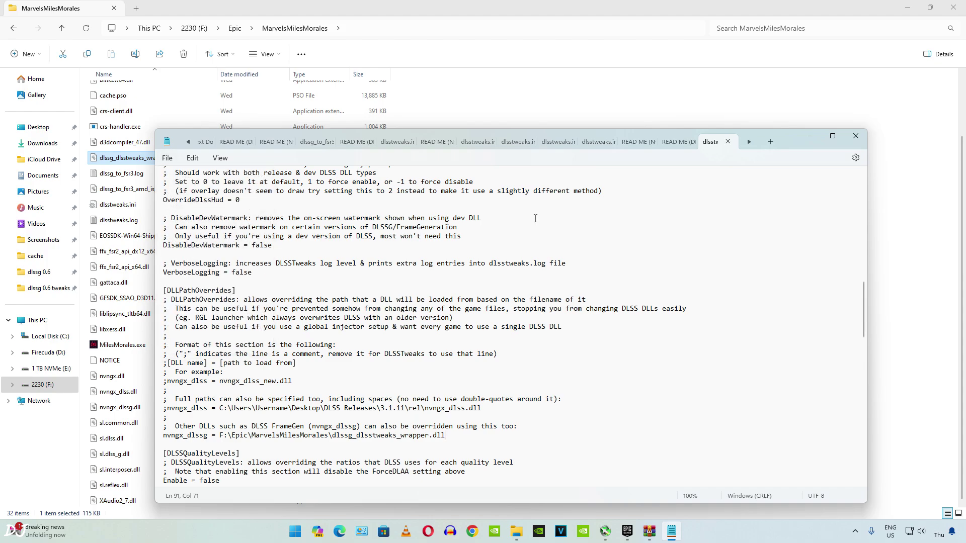
left_click(855, 137)
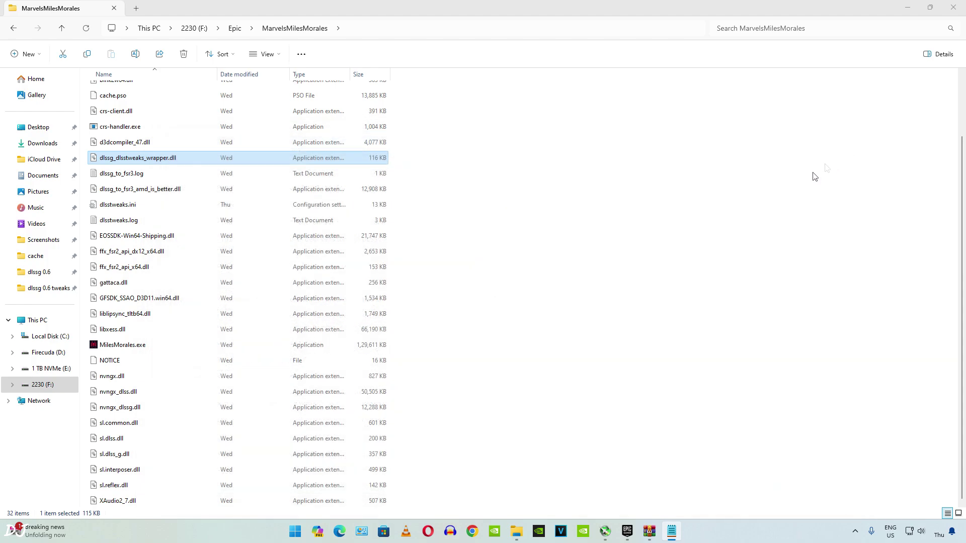
Launch MilesMorales.exe from the game folder and open its setup window with the Display settings.
left_click(129, 349)
double_click(130, 349)
left_click(332, 346)
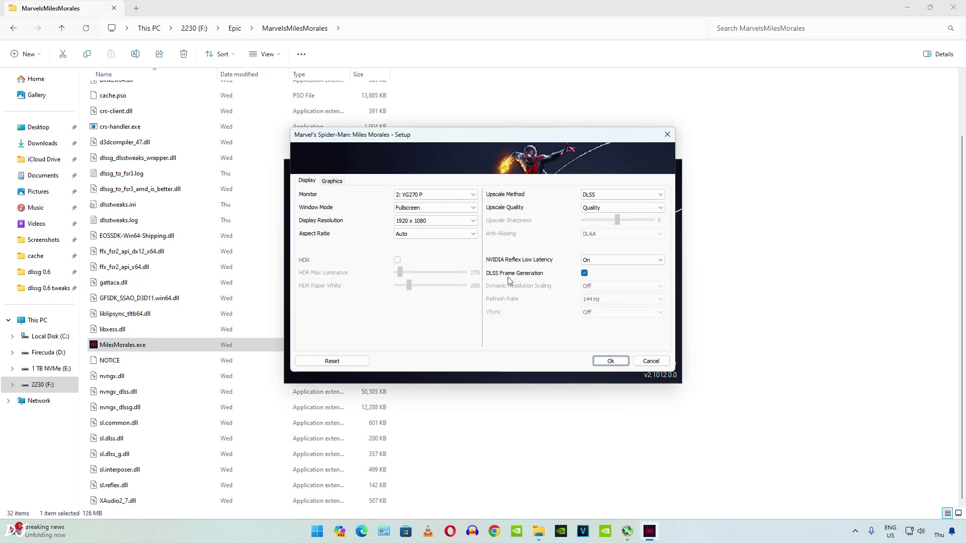
Turn off DLSS Frame Generation, check the Graphics settings and accept the Miles Morales setup.
left_click(585, 275)
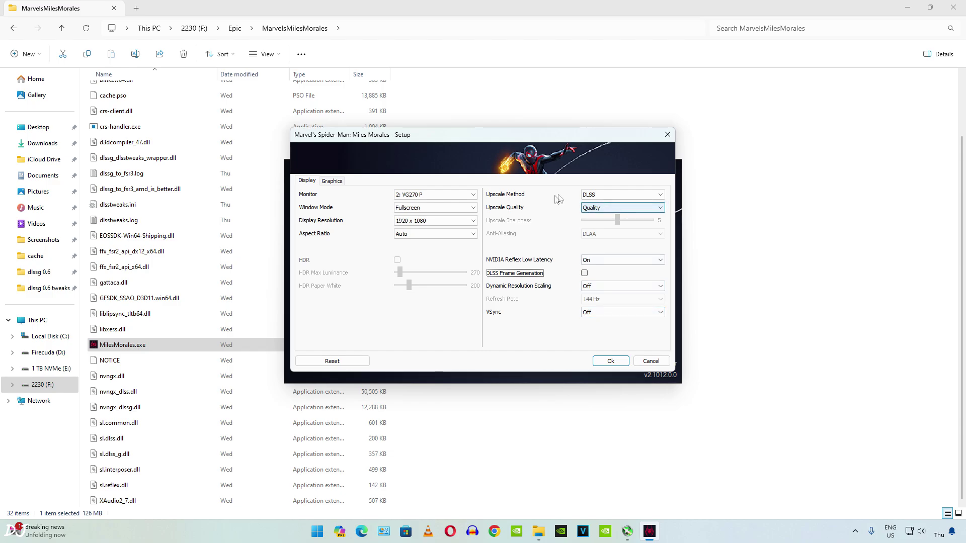
left_click(339, 182)
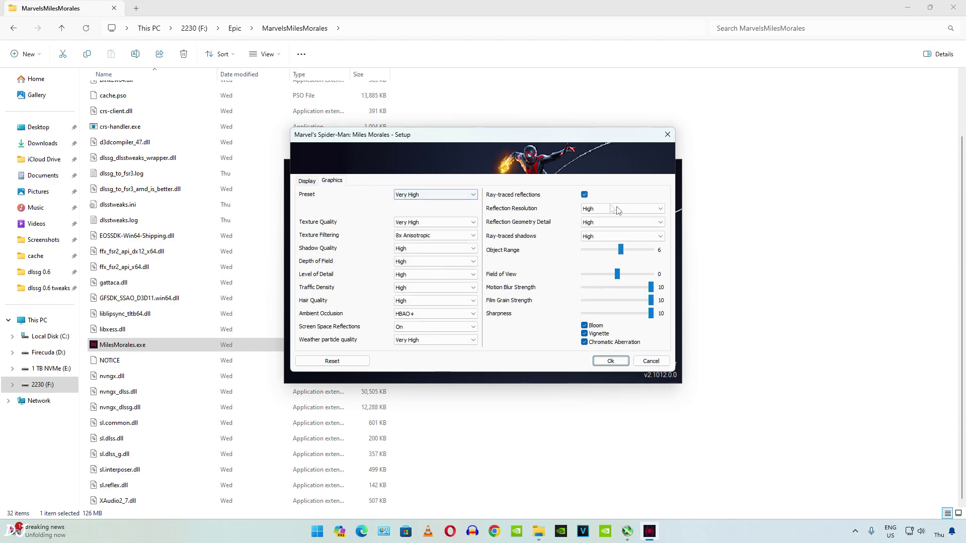
left_click(610, 361)
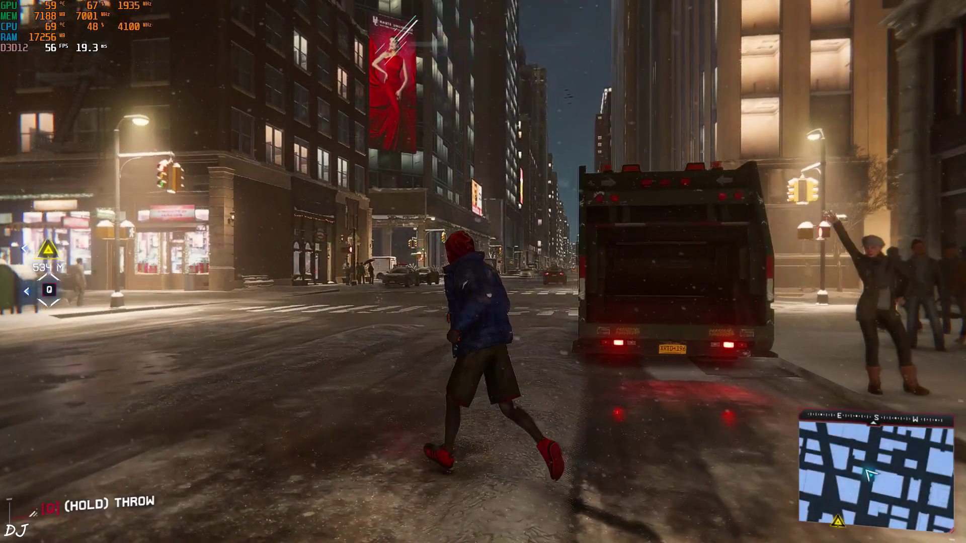
key("w")
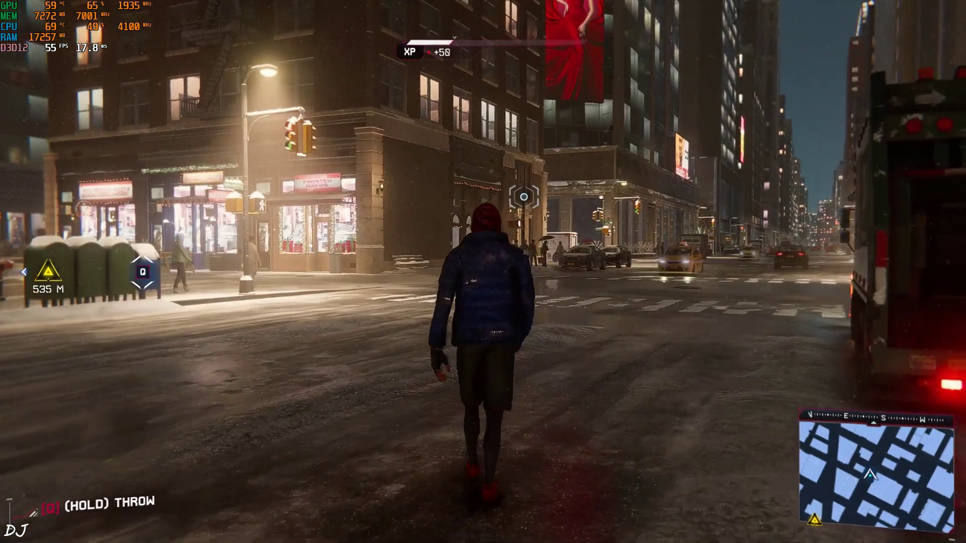
key("w")
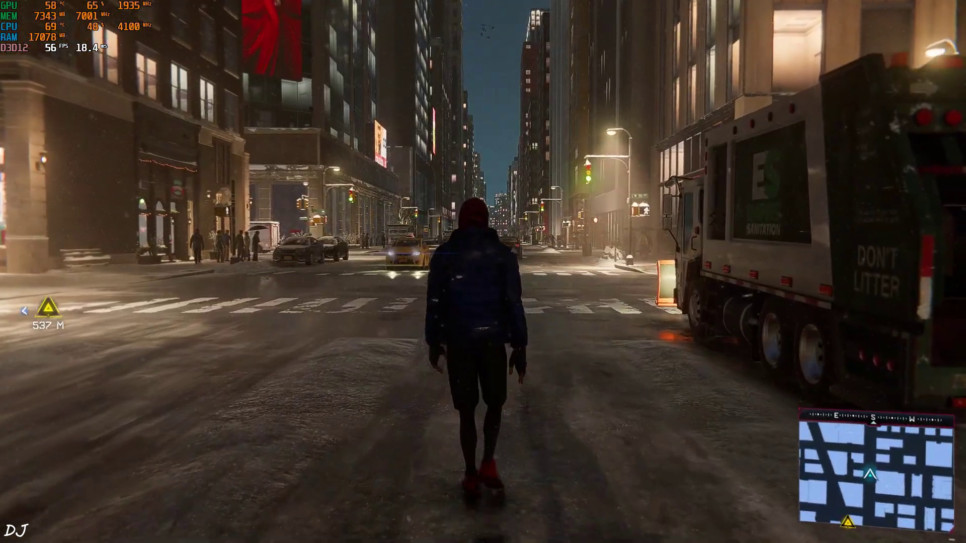
key("w")
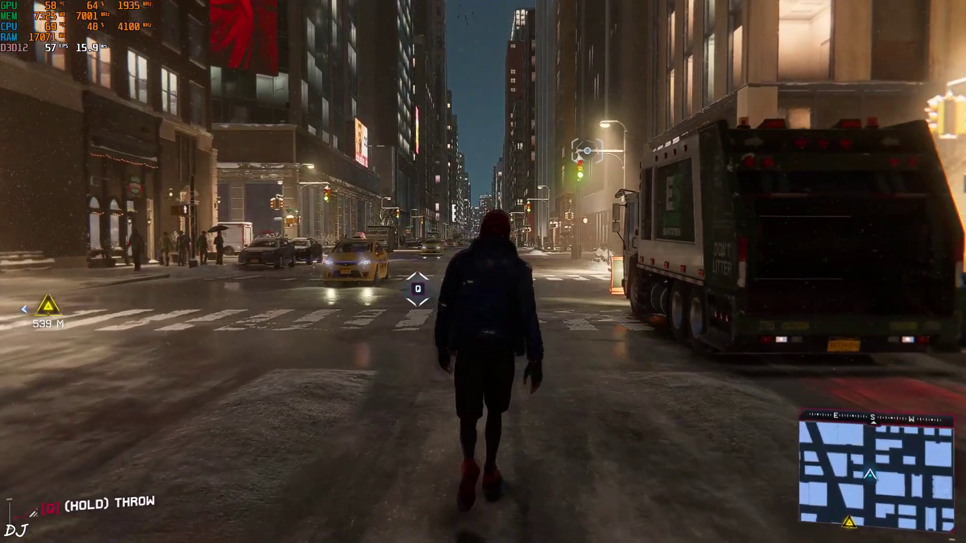
key("w")
key("space")
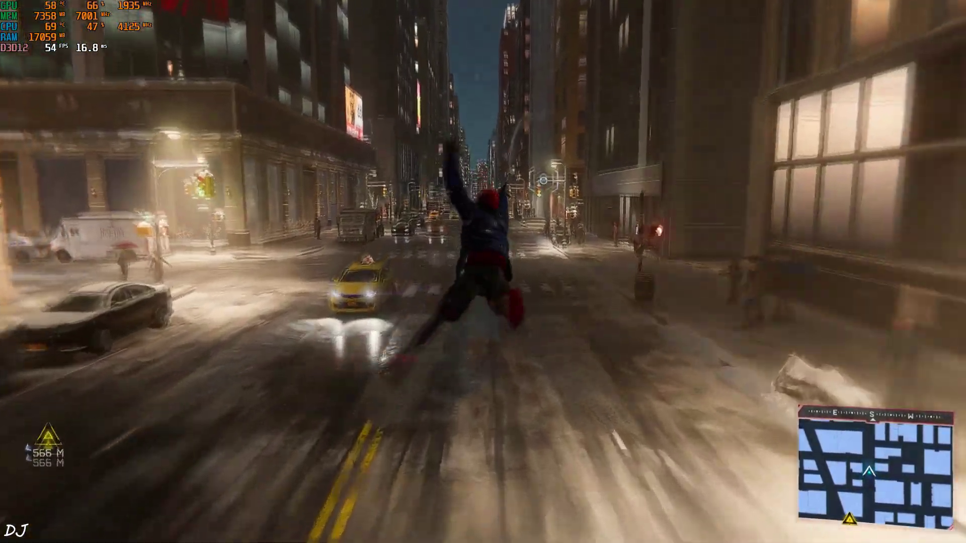
key("w")
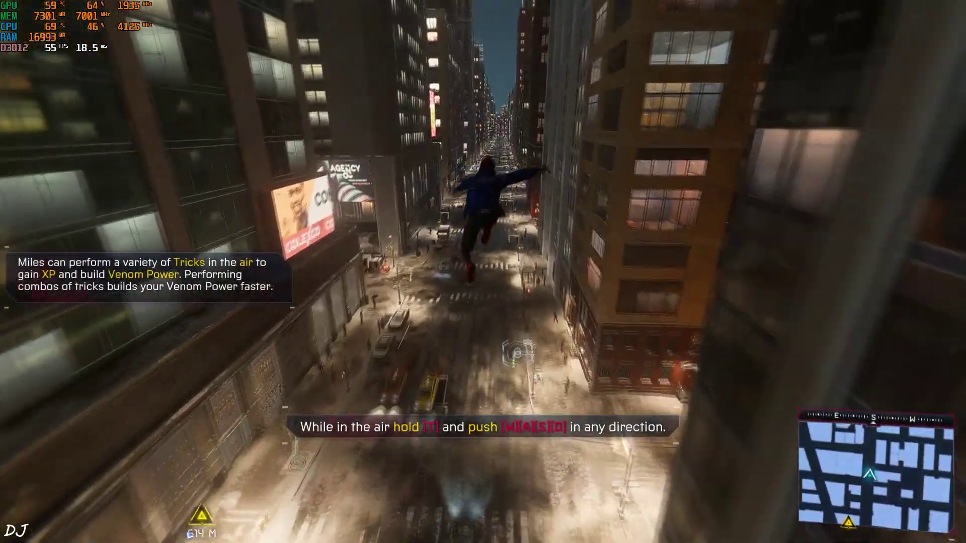
key("w")
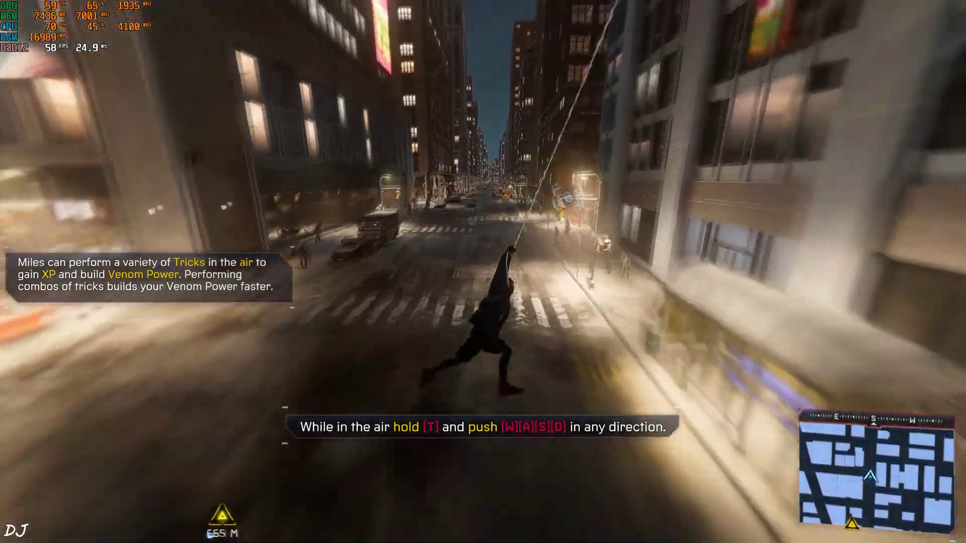
key("w")
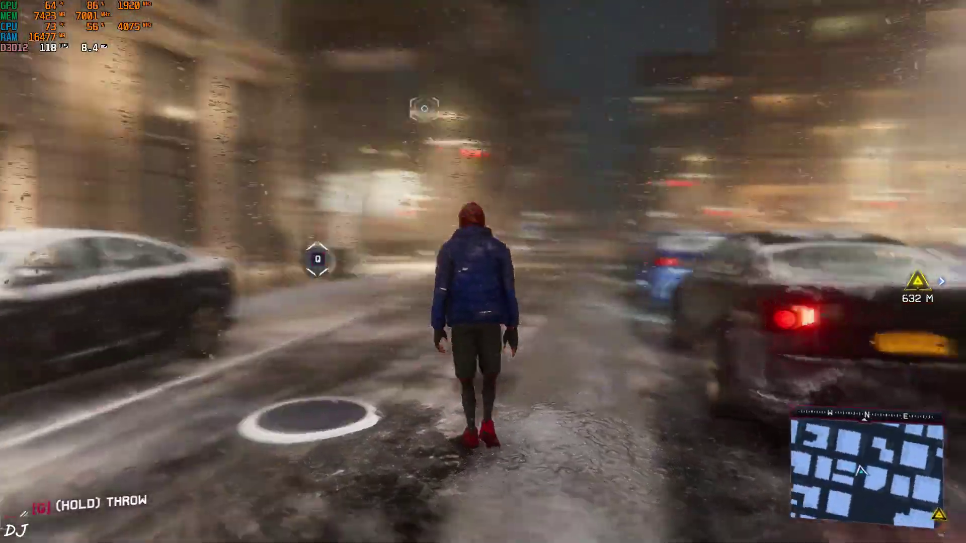
key("w")
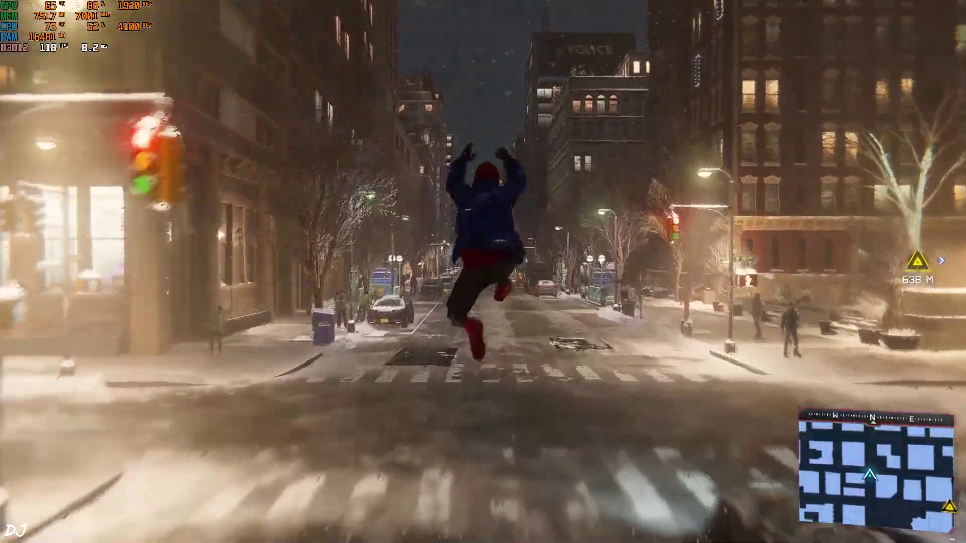
key("space")
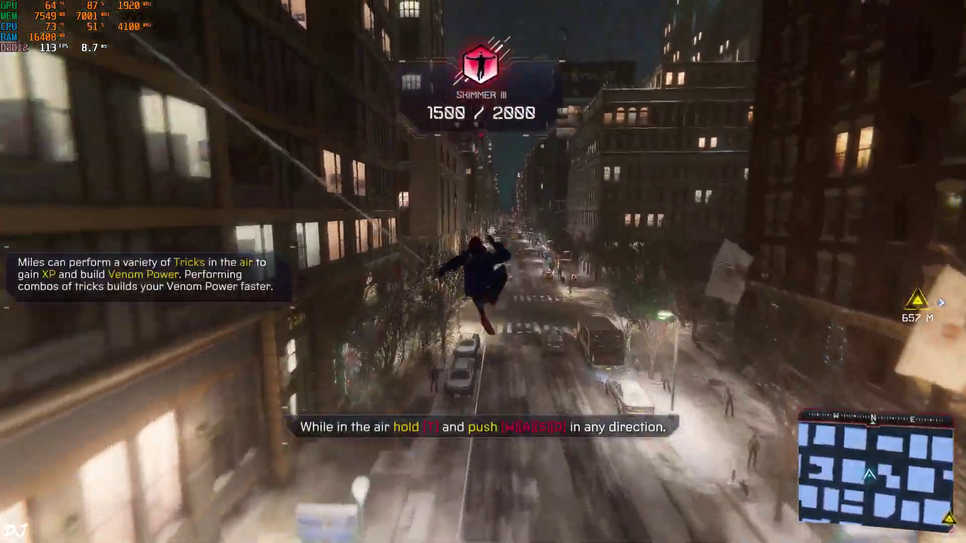
key("w")
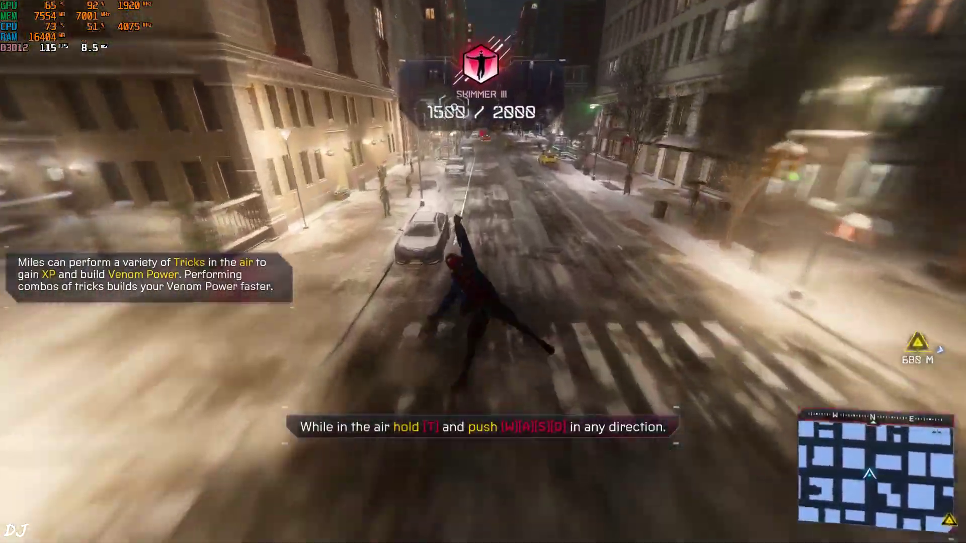
key("w")
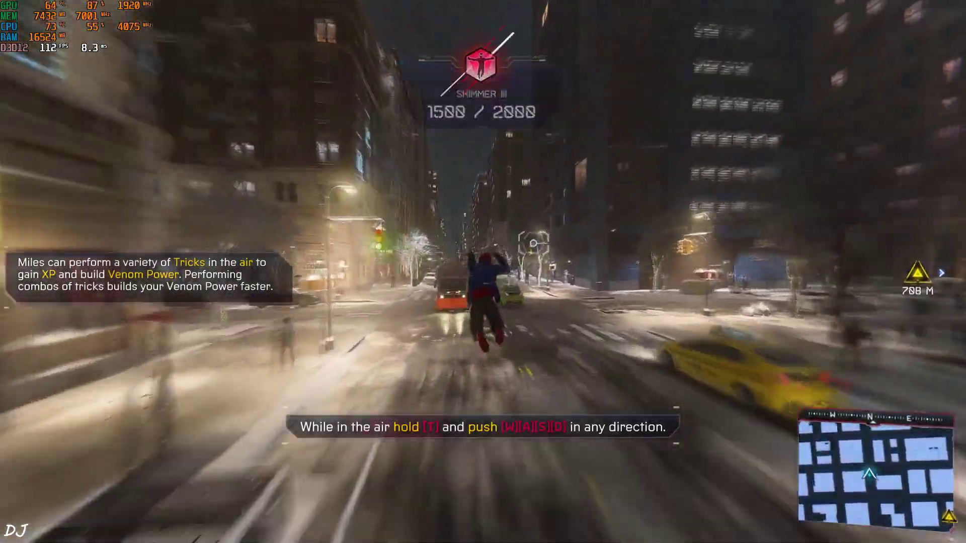
key("w")
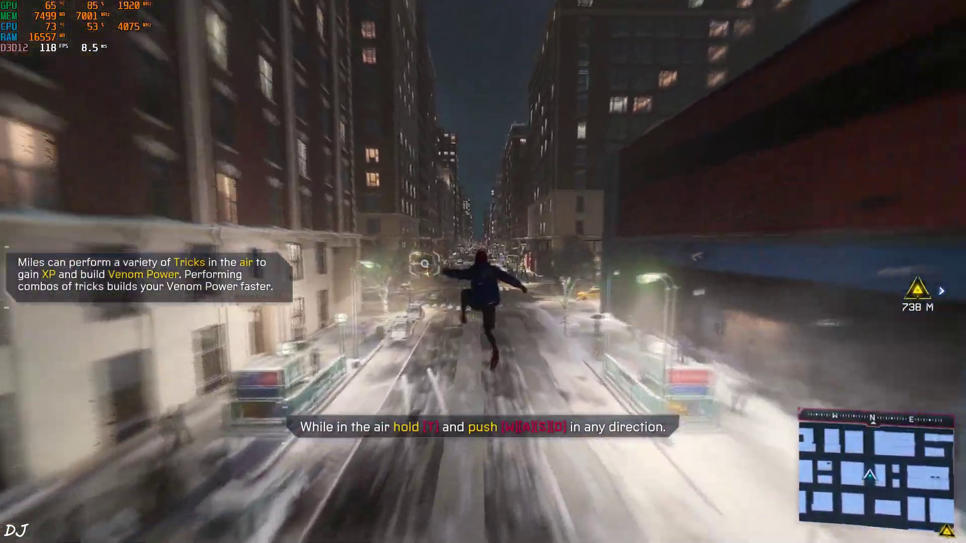
key("w")
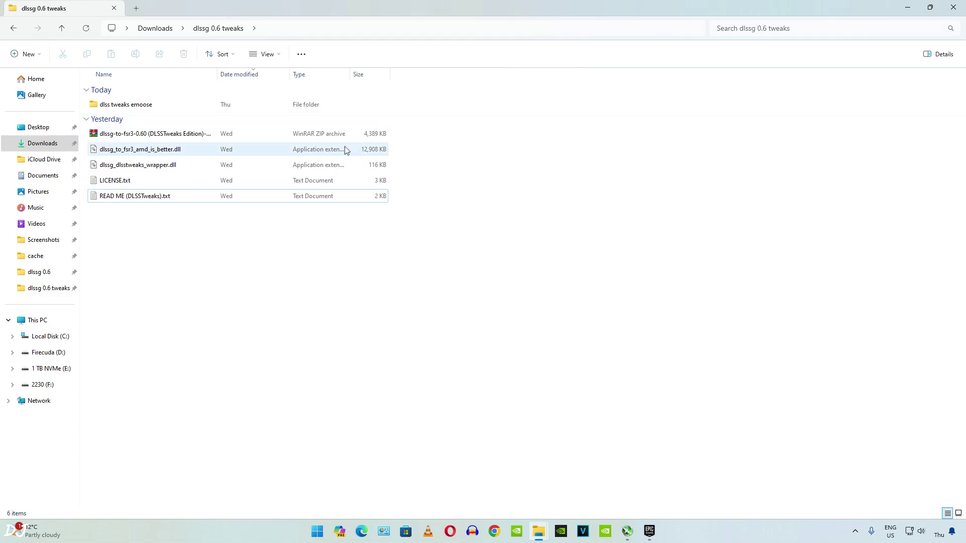
Copy dlssg_to_fsr3_amd_is_better.dll and dlssg_dlsstweaks_wrapper.dll from the dlssg 0.6 tweaks folder into the AlanWake2 folder, replacing the existing files.
left_click_drag(426, 144, 354, 169)
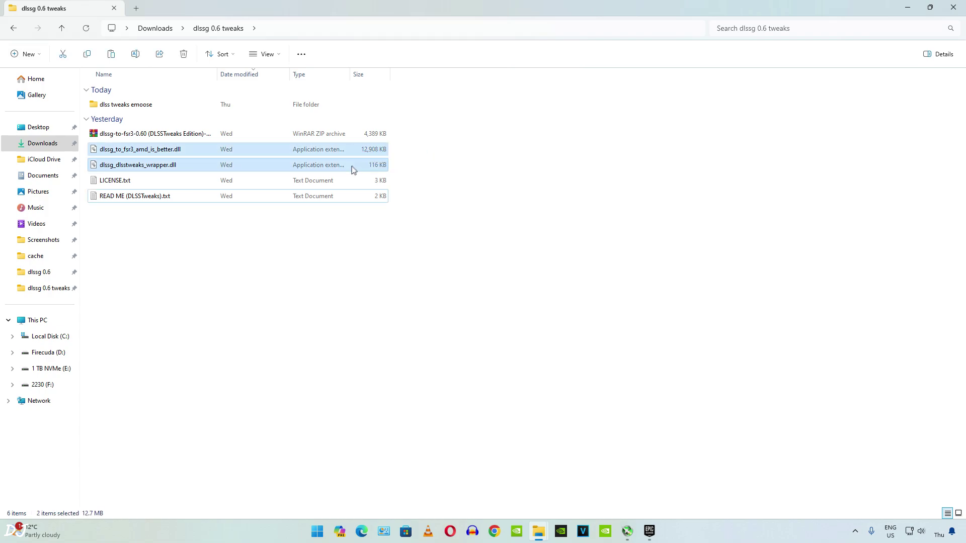
mouse_move(538, 531)
left_click(489, 499)
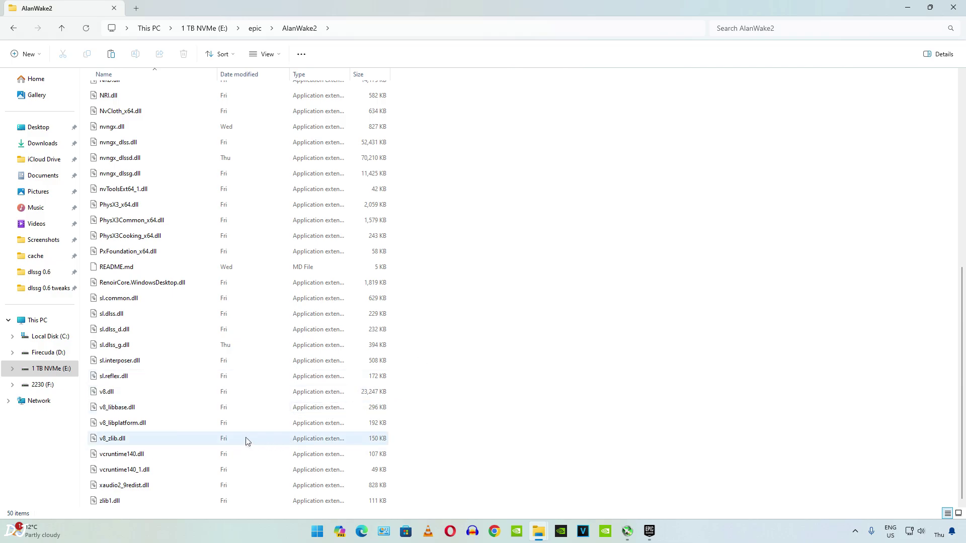
scroll(297, 401, "up", 7)
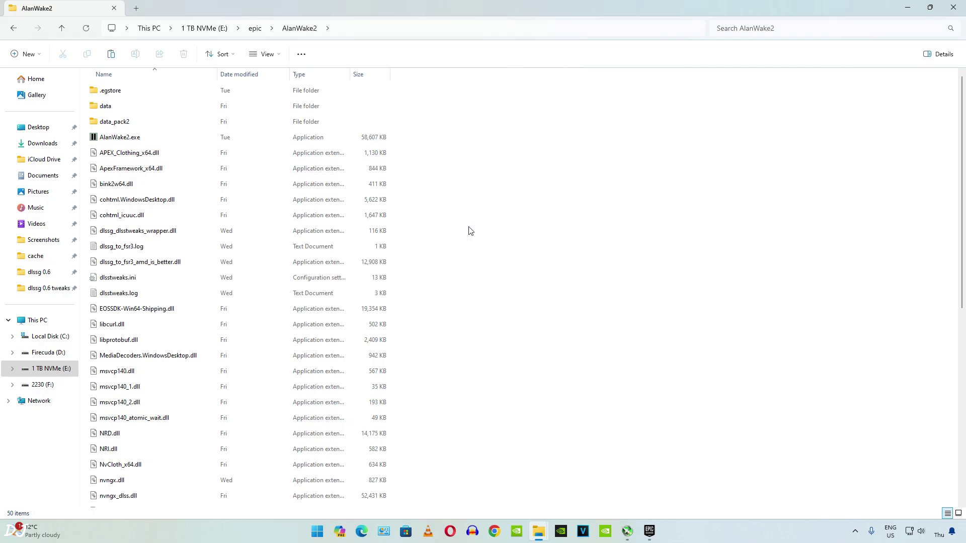
key("ctrl+v")
left_click(449, 184)
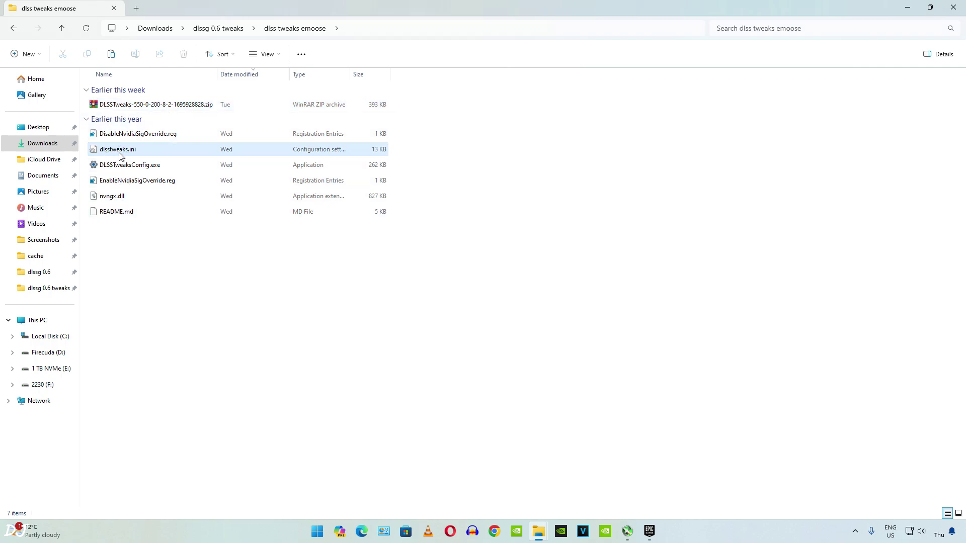
Copy nvngx.dll and dlsstweaks.ini from the dlss tweaks emoose folder into the AlanWake2 folder, replacing the existing files.
left_click(119, 199)
left_click(120, 151, "ctrl")
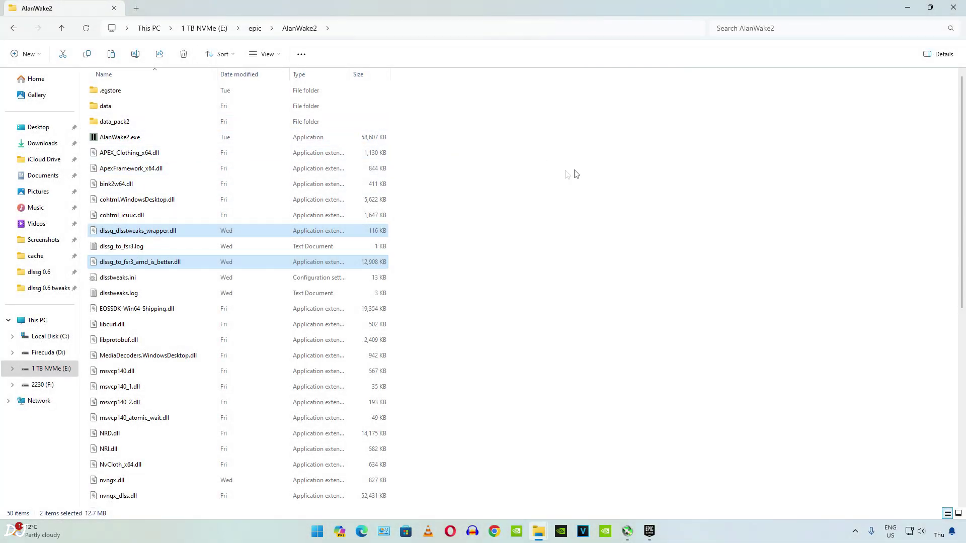
right_click(459, 159)
left_click(468, 164)
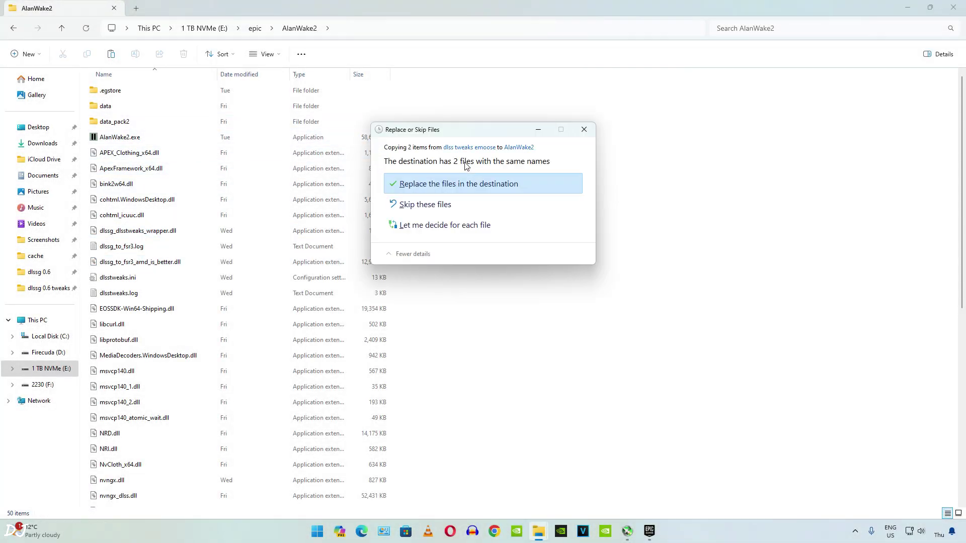
left_click(448, 184)
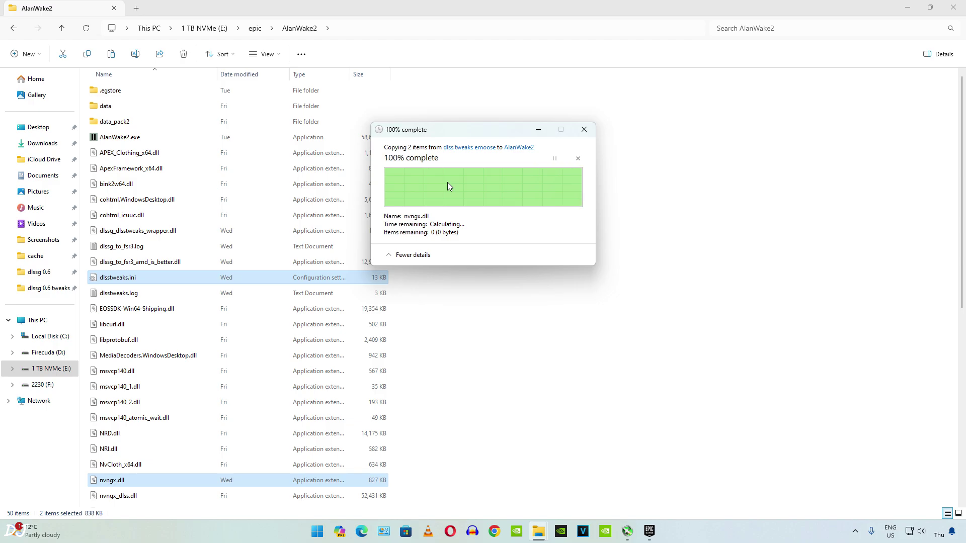
Copy the full path of the AlanWake2 game folder.
left_click(355, 28)
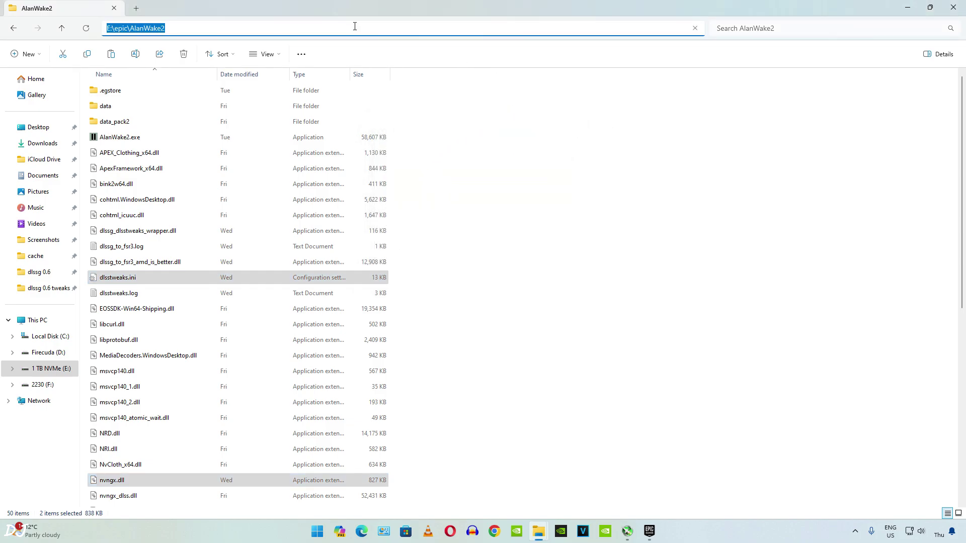
right_click(180, 31)
left_click(177, 54)
left_click(567, 321)
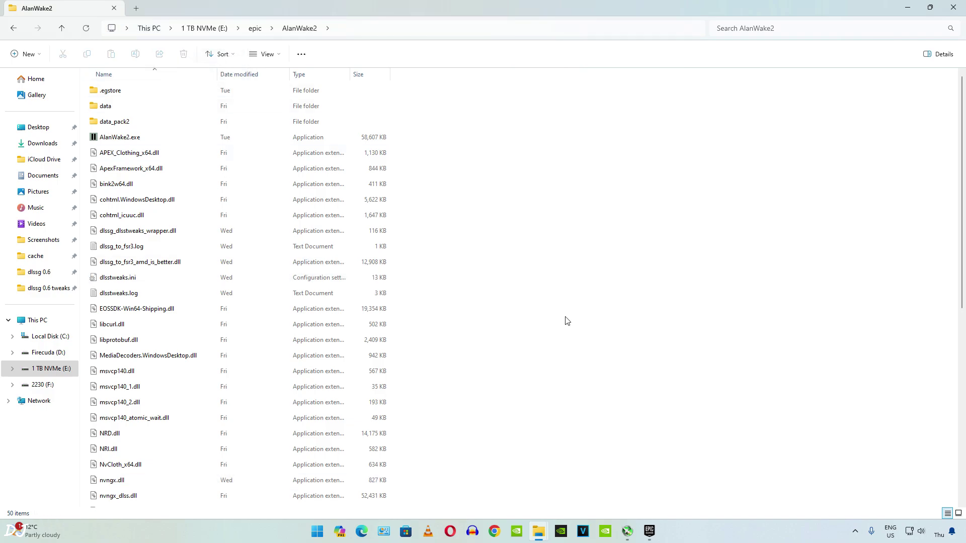
Open dlsstweaks.ini in the AlanWake2 folder, uncomment the nvngx_dlssg line and replace its sample path with E:\epic\AlanWake2\.
double_click(128, 278)
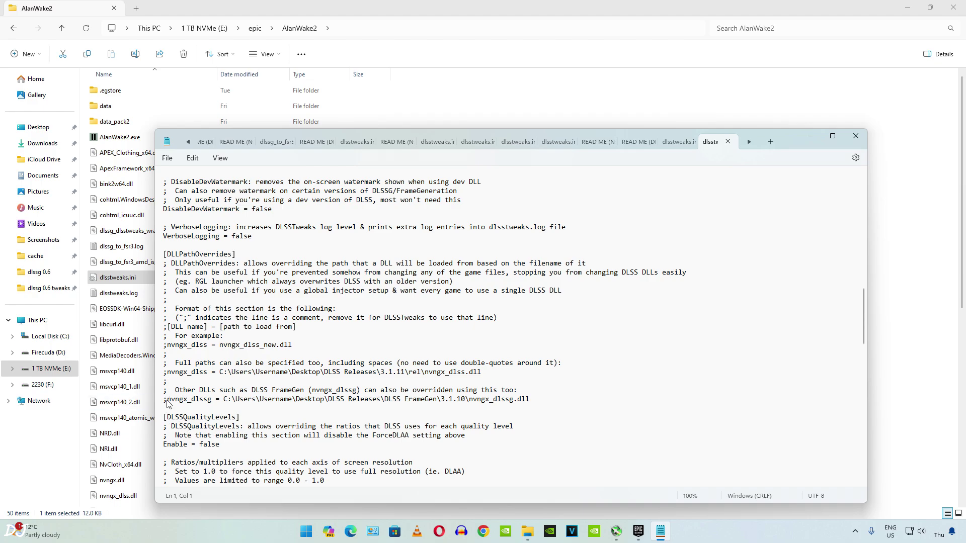
key("BackSpace")
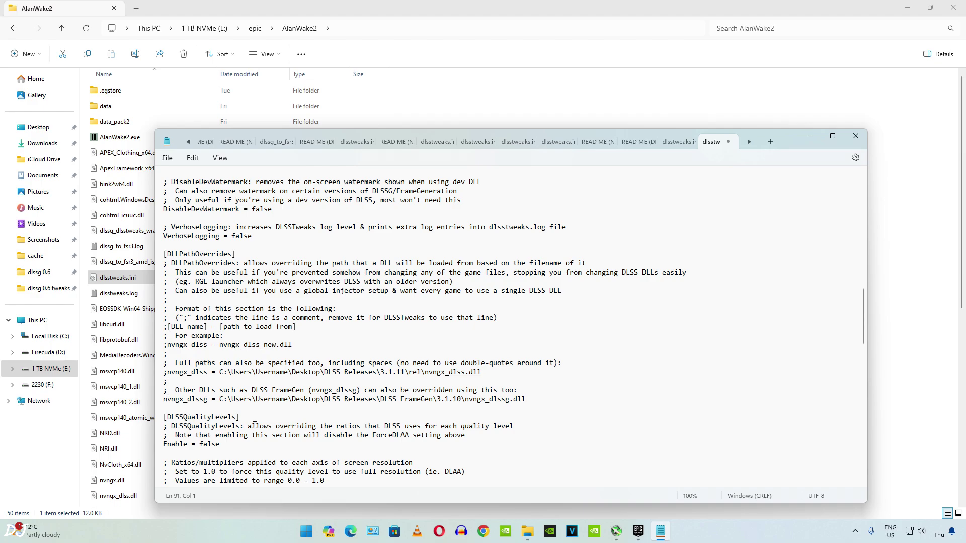
left_click_drag(220, 400, 478, 405)
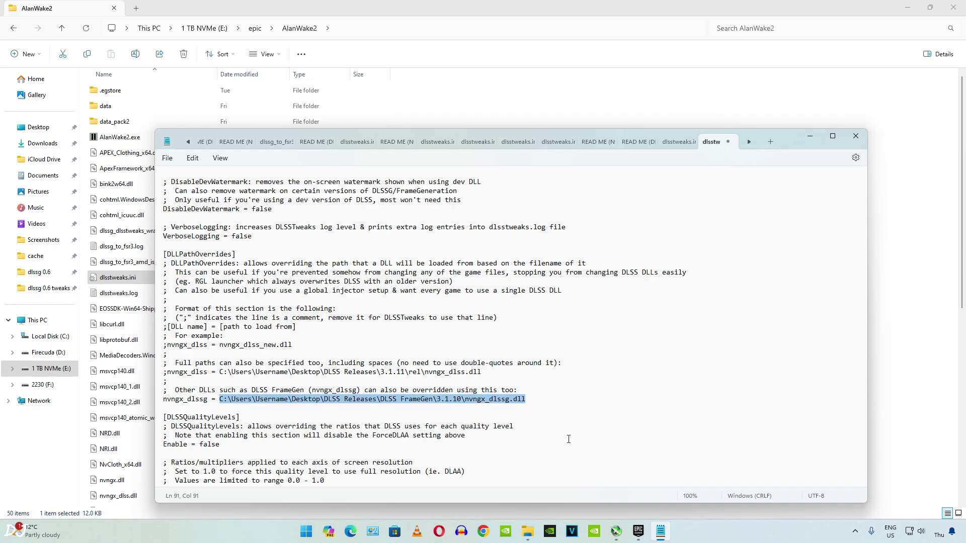
right_click(509, 399)
left_click(536, 259)
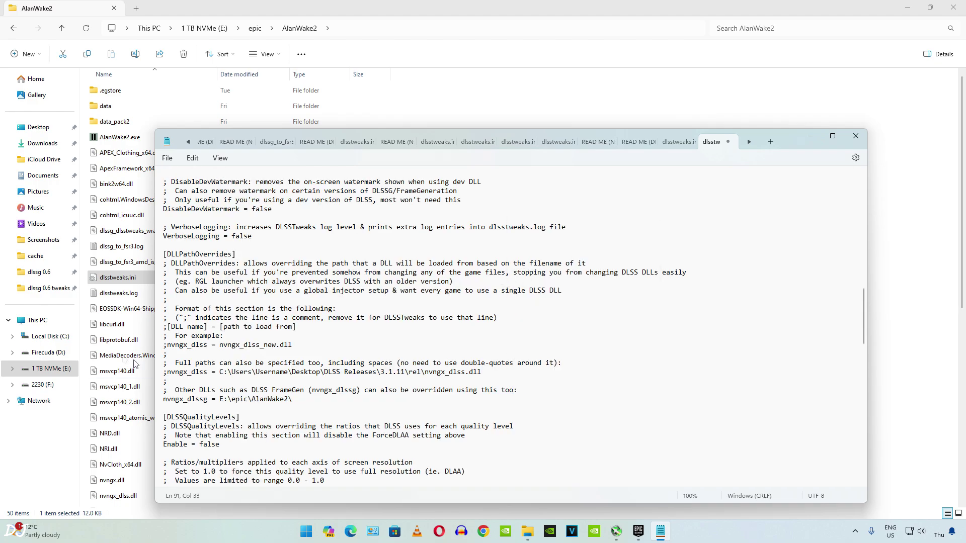
Copy the full file name dlssg_dlsstweaks_wrapper.dll, including its extension, from the AlanWake2 folder.
left_click(136, 278)
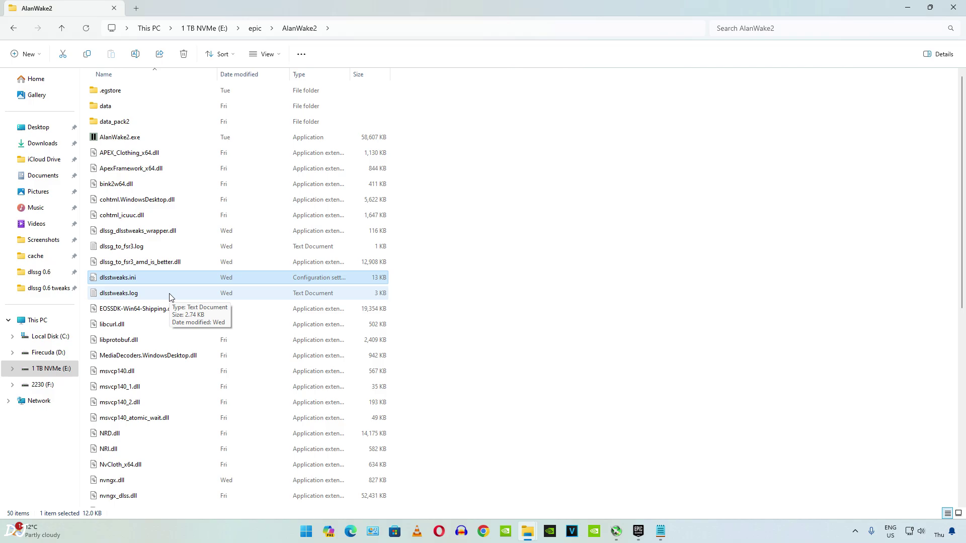
key("alt+d")
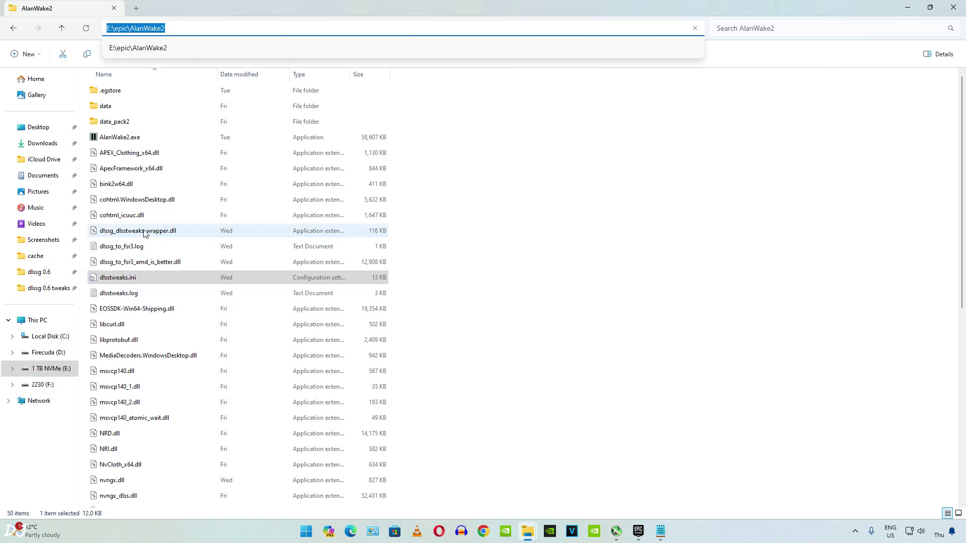
right_click(145, 233)
left_click(176, 364)
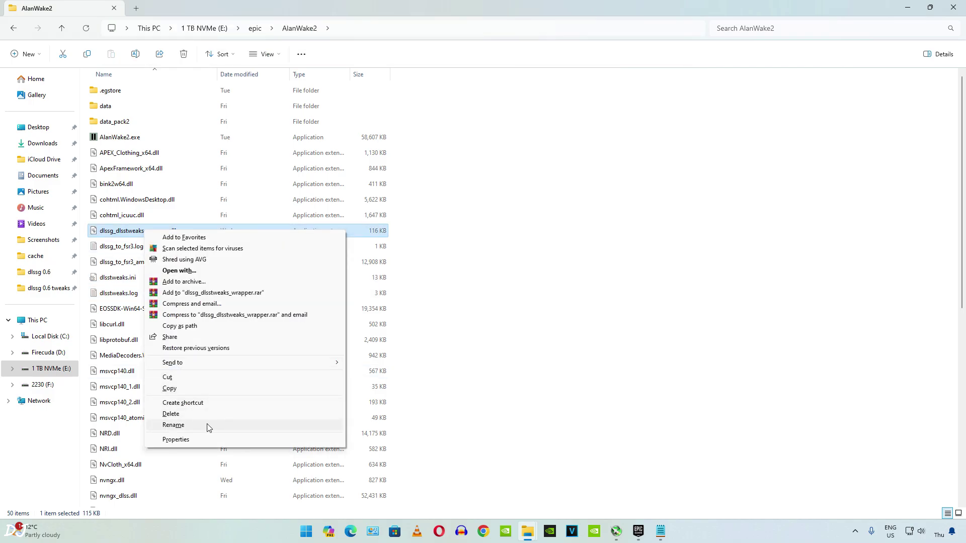
left_click(207, 425)
right_click(175, 237)
left_click(171, 233)
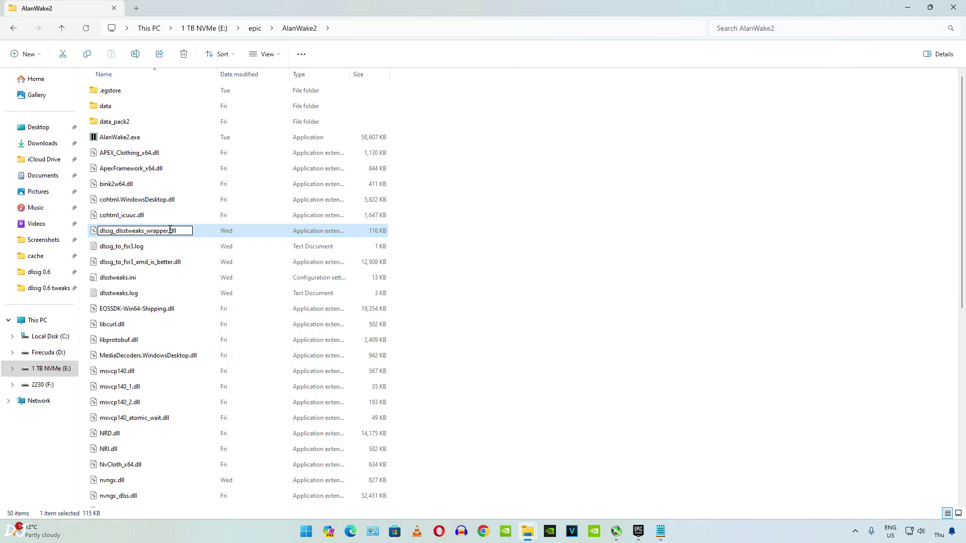
double_click(170, 232)
right_click(170, 233)
left_click(194, 263)
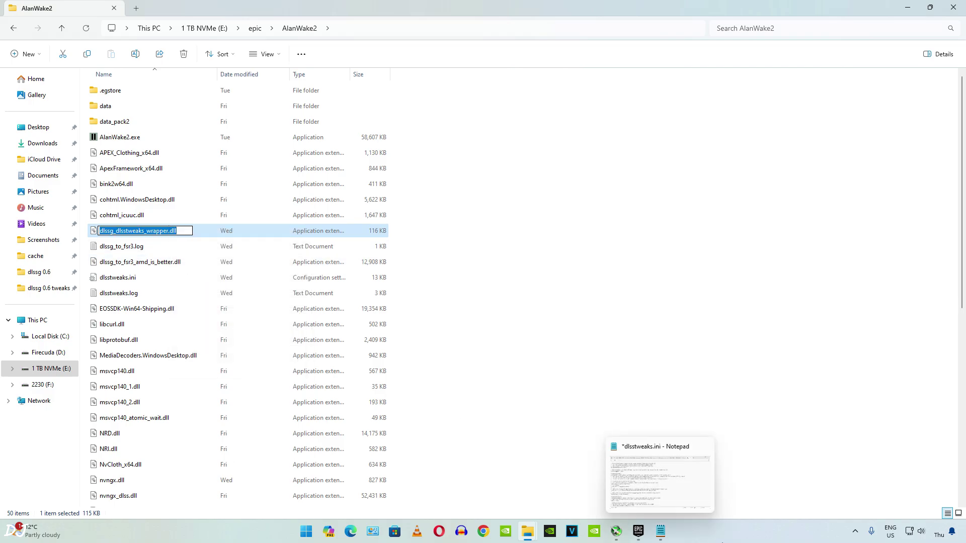
Append dlssg_dlsstweaks_wrapper.dll to the nvngx_dlssg path in dlsstweaks.ini, then save the file and close the text editor.
left_click(658, 532)
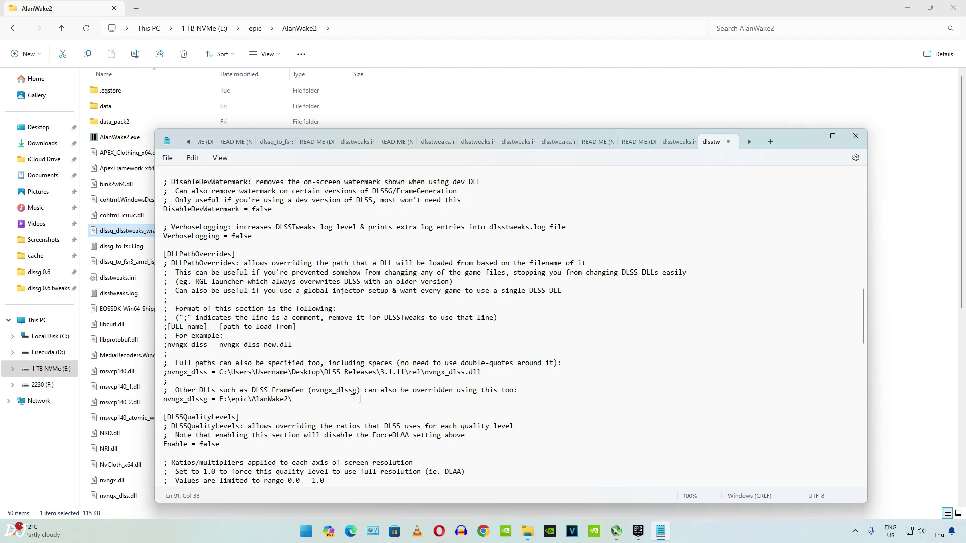
right_click(298, 397)
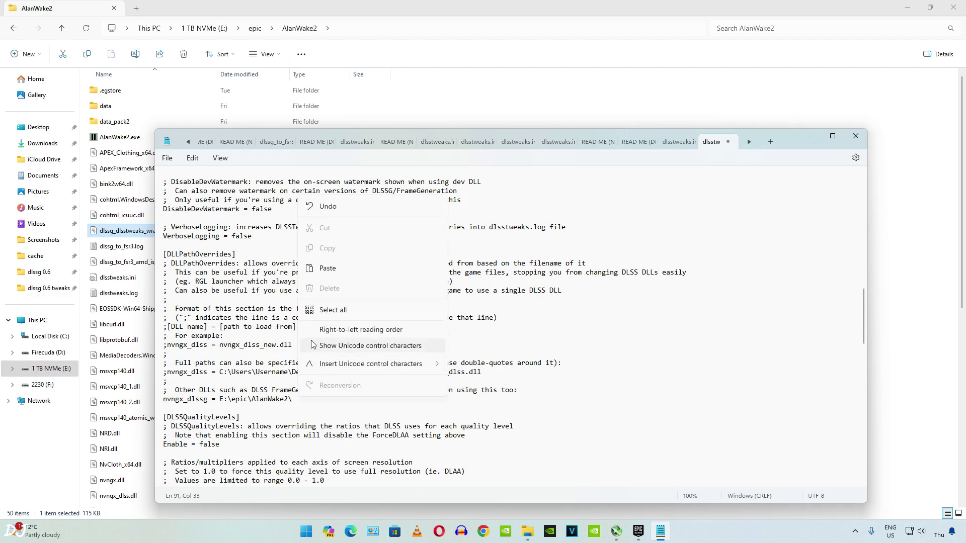
left_click(334, 272)
left_click(166, 160)
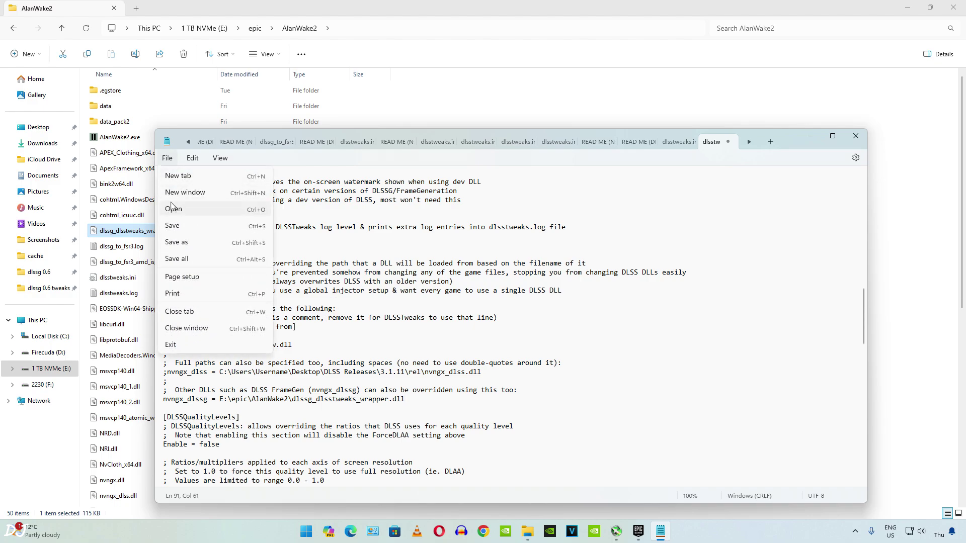
left_click(195, 219)
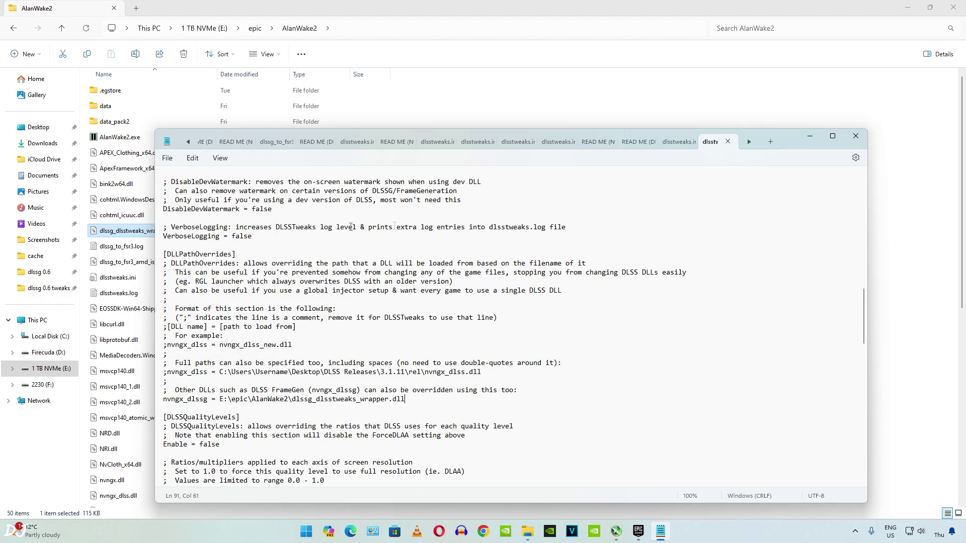
left_click(855, 136)
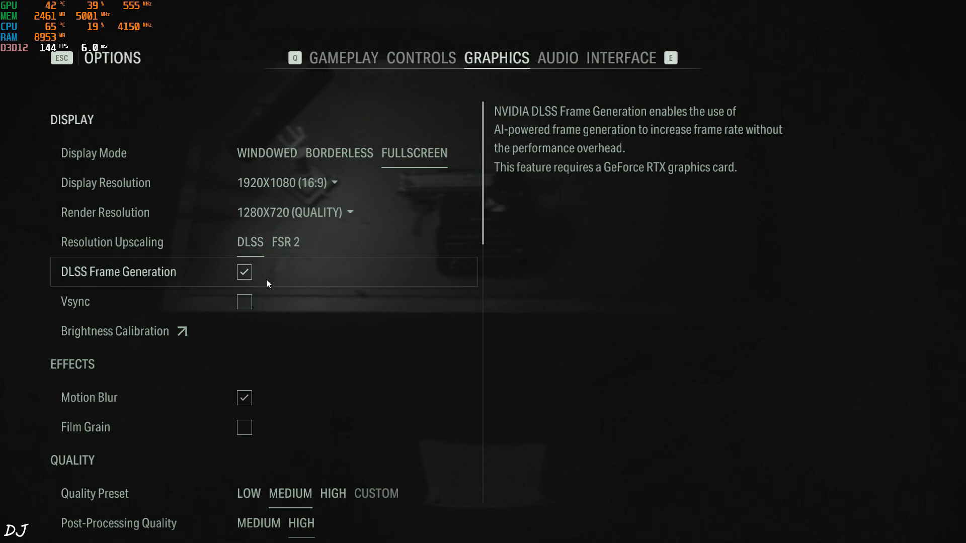
Turn off DLSS Frame Generation in the Alan Wake 2 graphics options and check the quality settings.
left_click(246, 273)
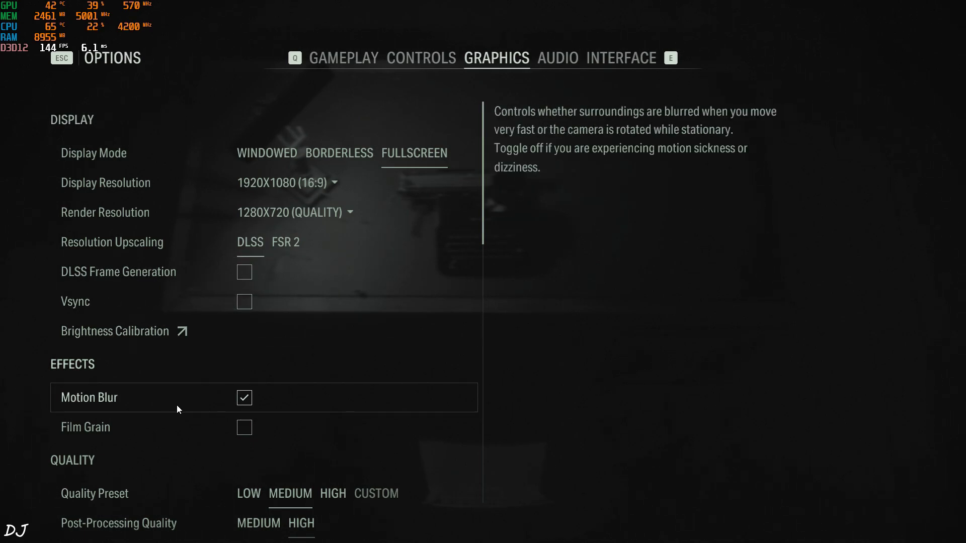
scroll(177, 407, "down", 3)
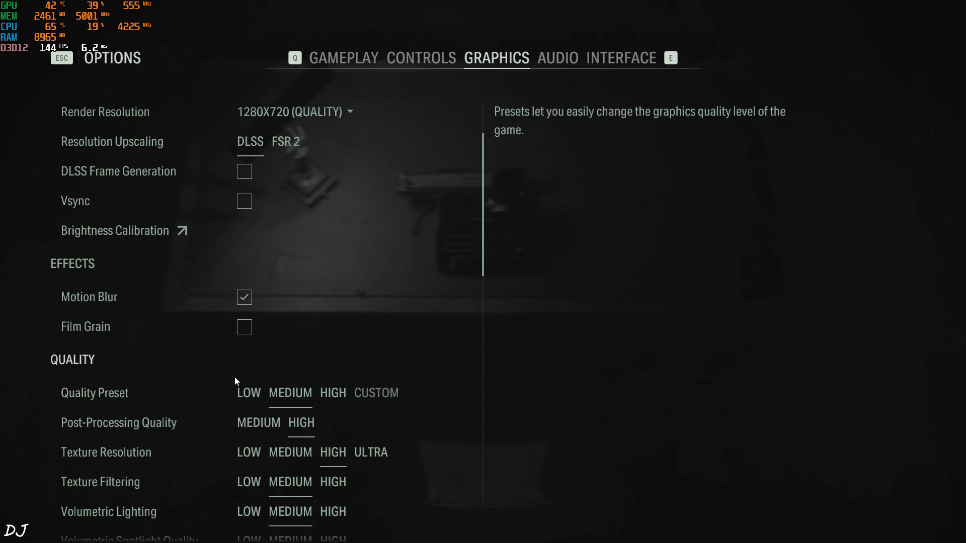
Review the remaining Alan Wake 2 graphics options, from the quality settings through the ray tracing settings.
scroll(237, 447, "down", 5)
scroll(239, 446, "down", 2)
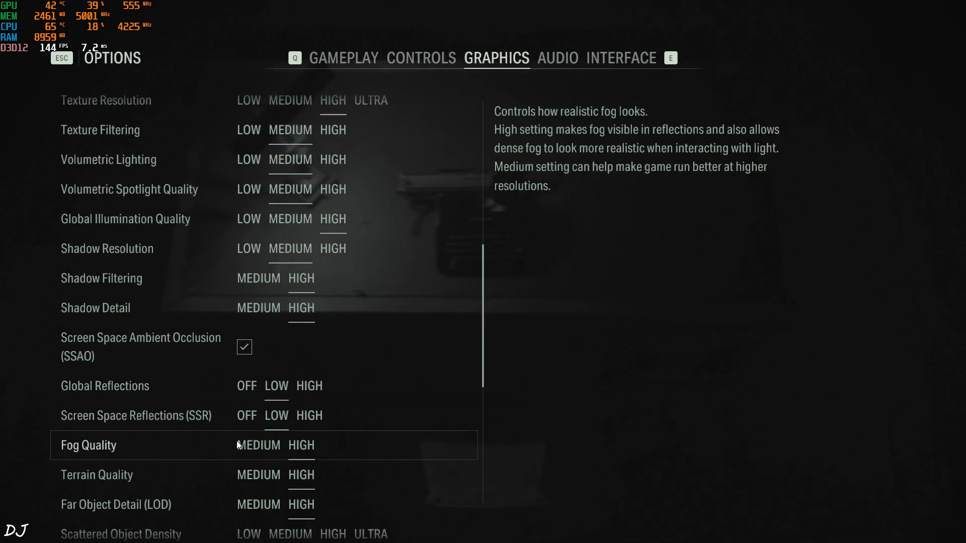
scroll(238, 446, "down", 7)
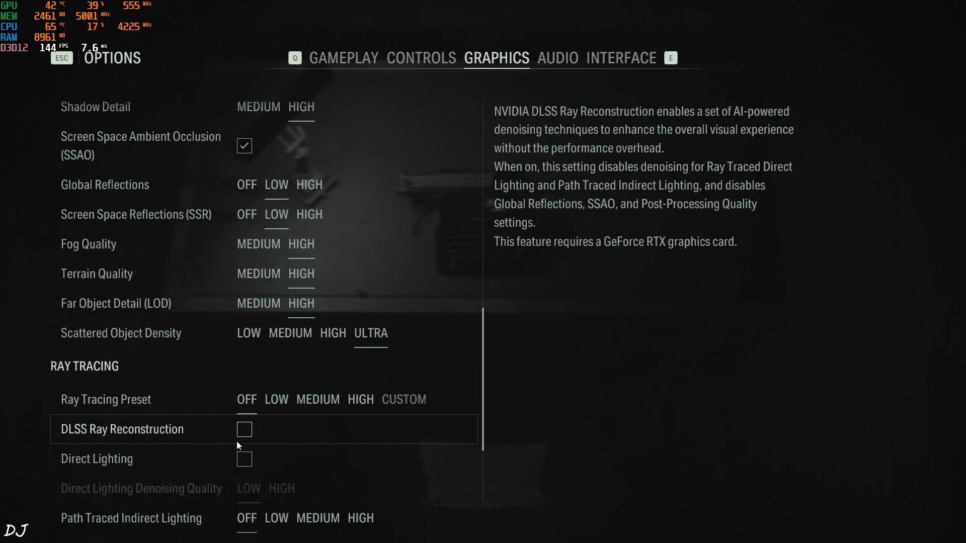
scroll(238, 442, "down", 2)
scroll(237, 442, "down", 4)
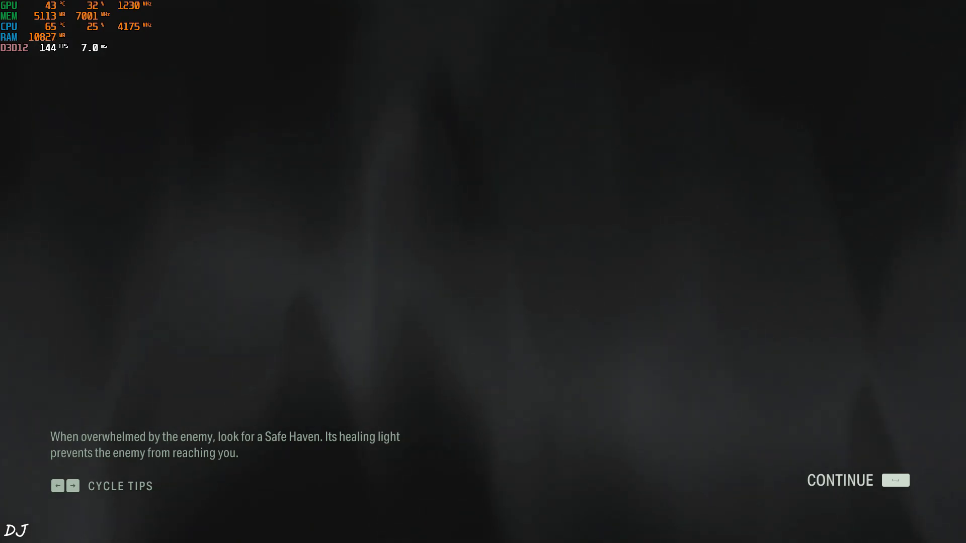
Continue into the loaded game and return to the resolution and frame generation settings in the graphics options.
key("space")
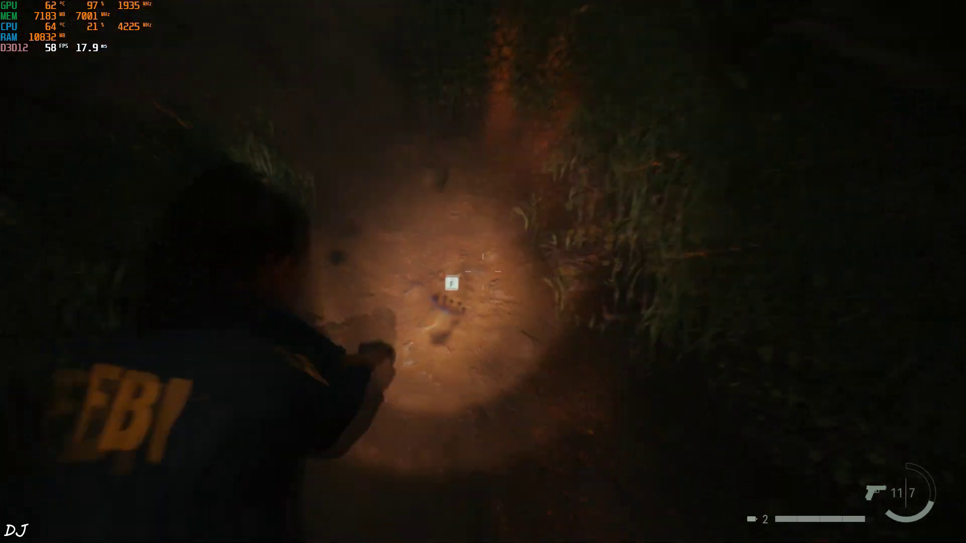
key("f")
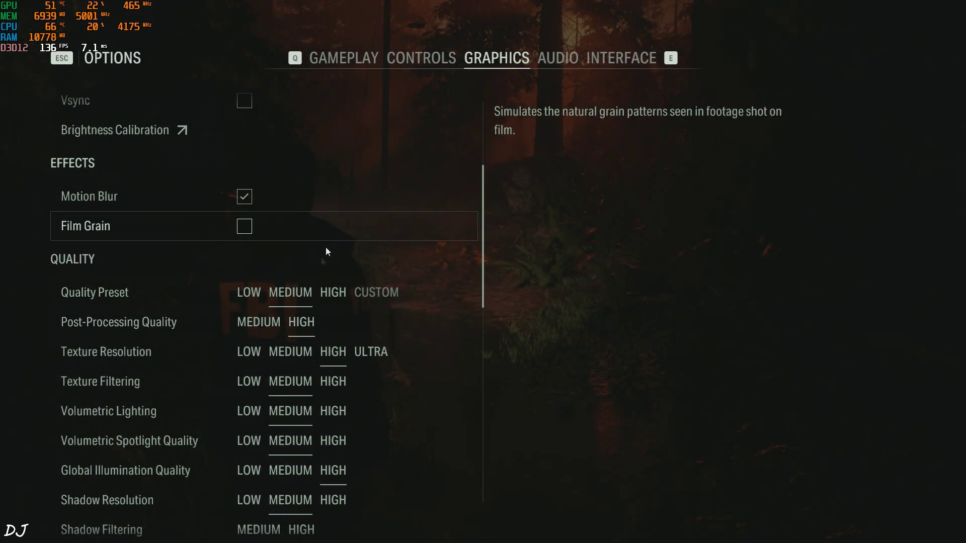
scroll(320, 261, "up", 5)
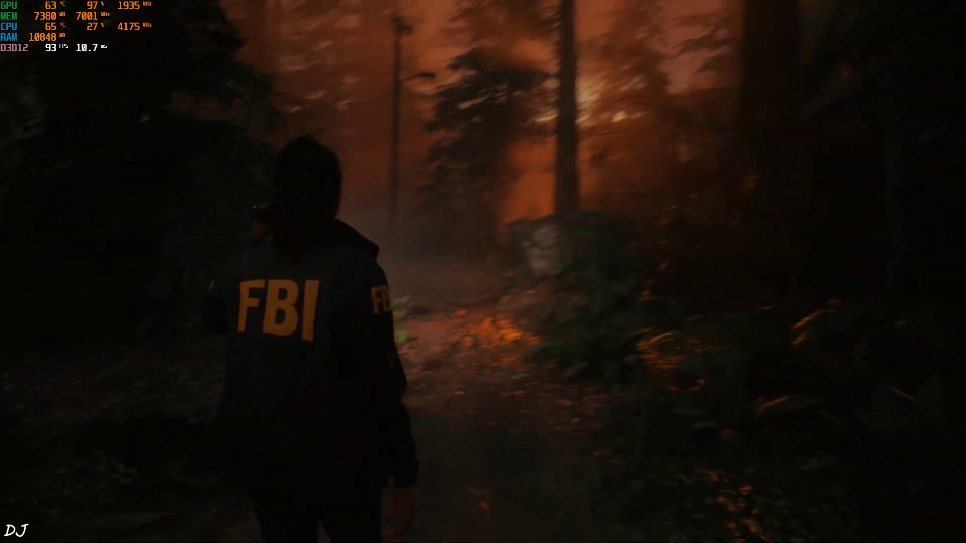
key("w")
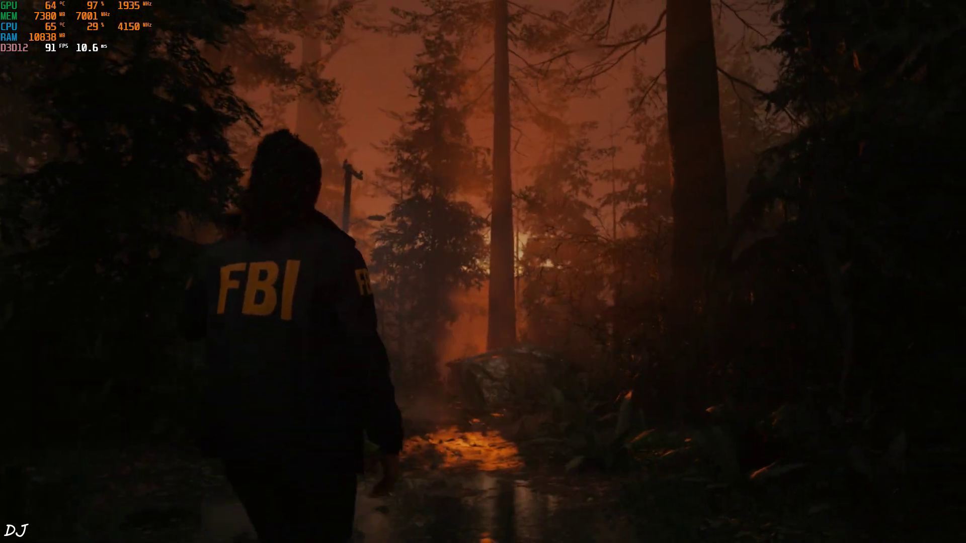
key("w")
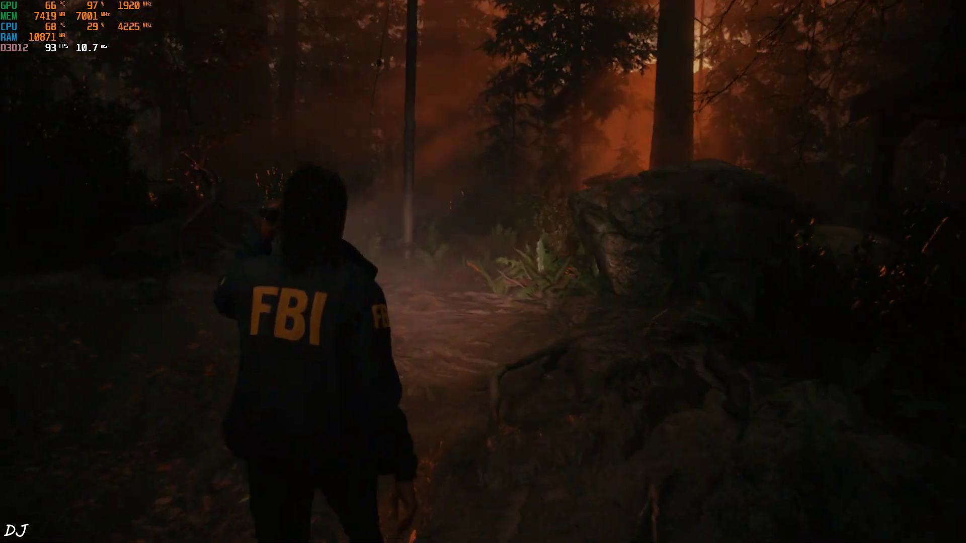
key("w")
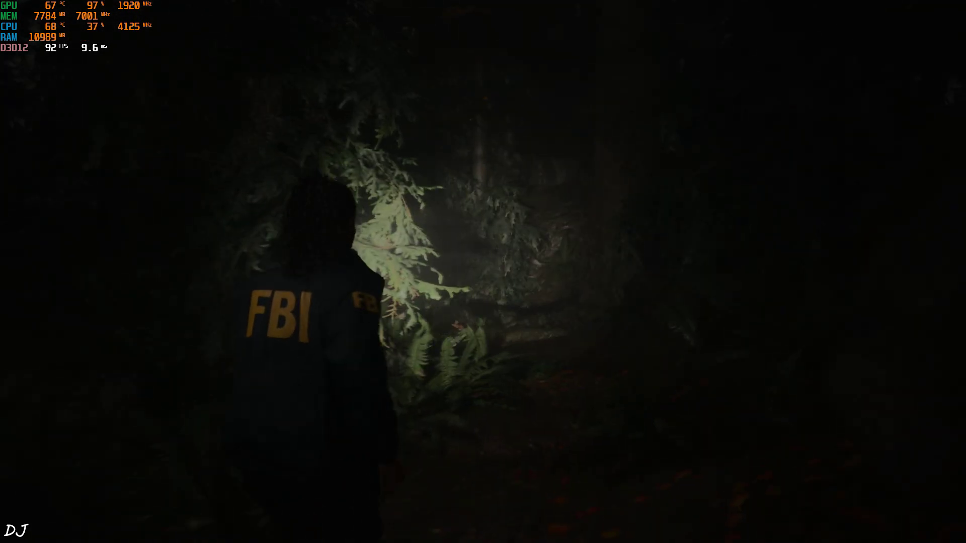
key("w")
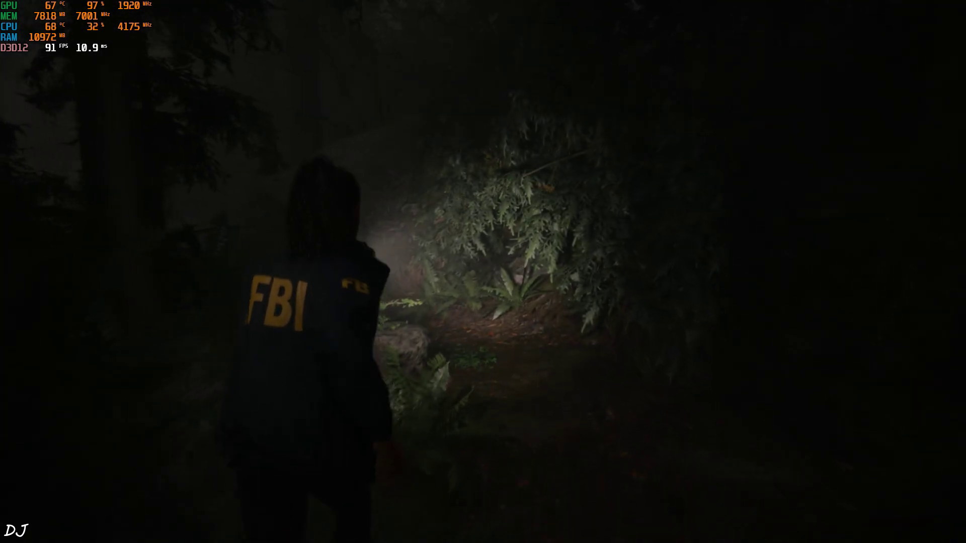
key("w")
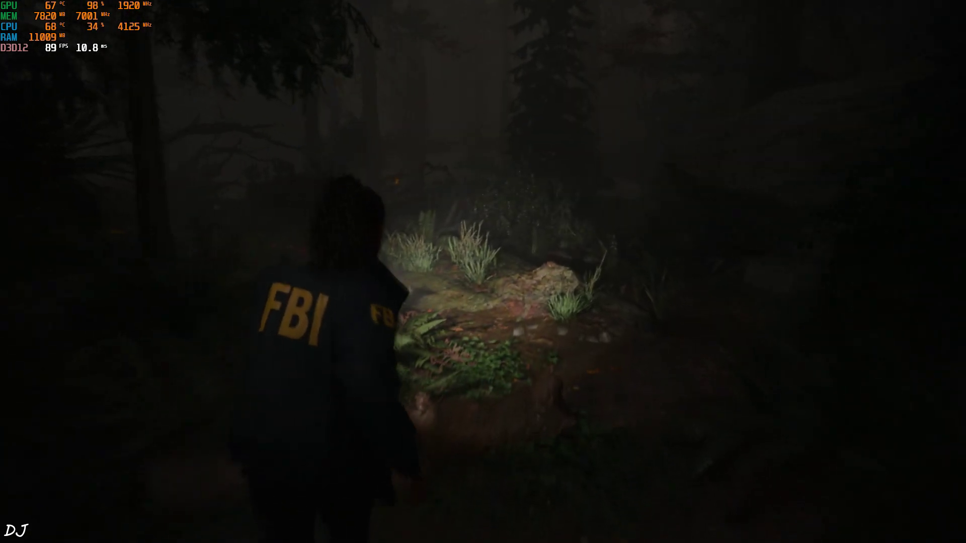
key("w")
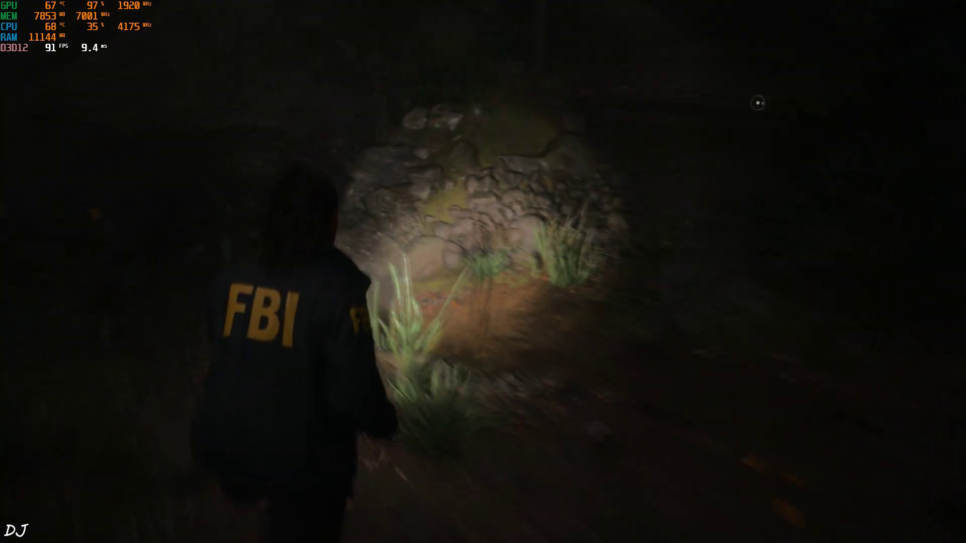
key("w")
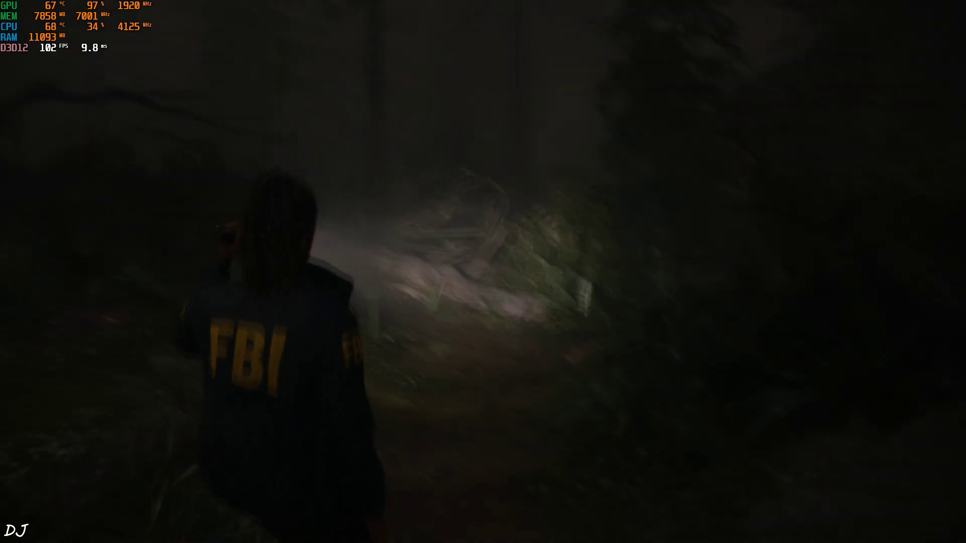
key("w")
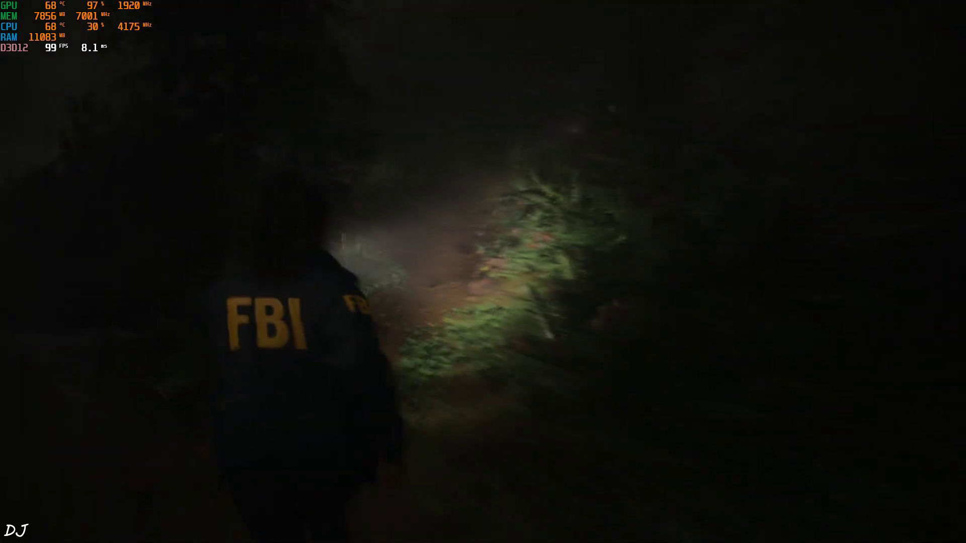
key("w")
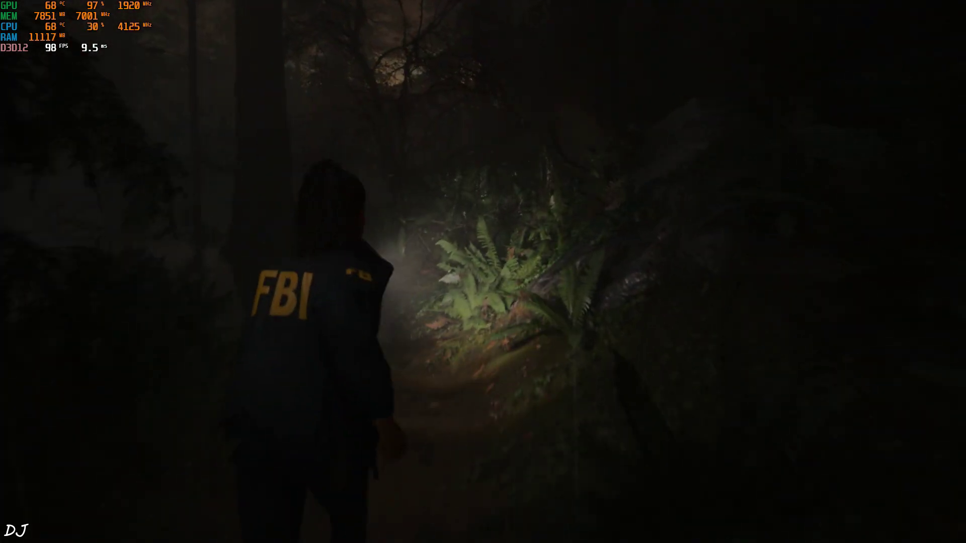
key("w")
key("w")
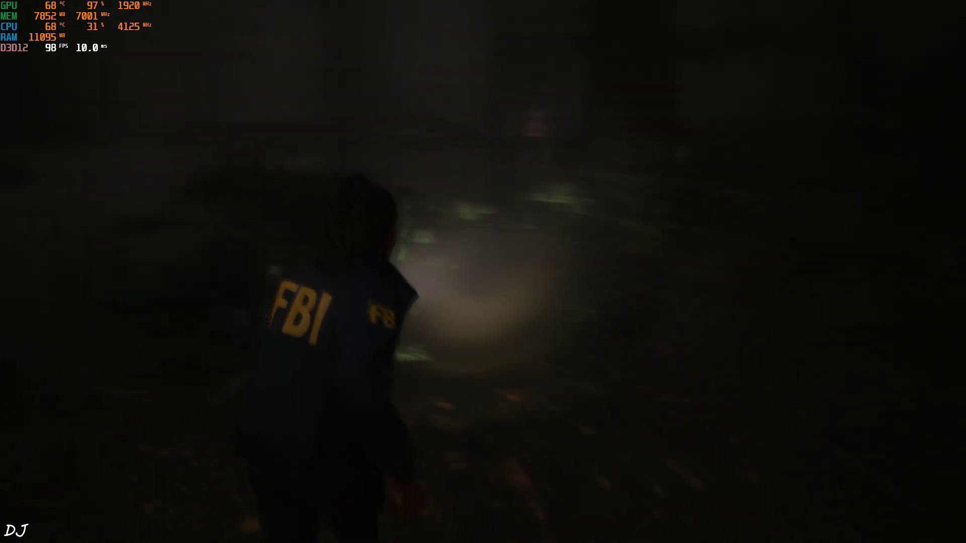
key("w")
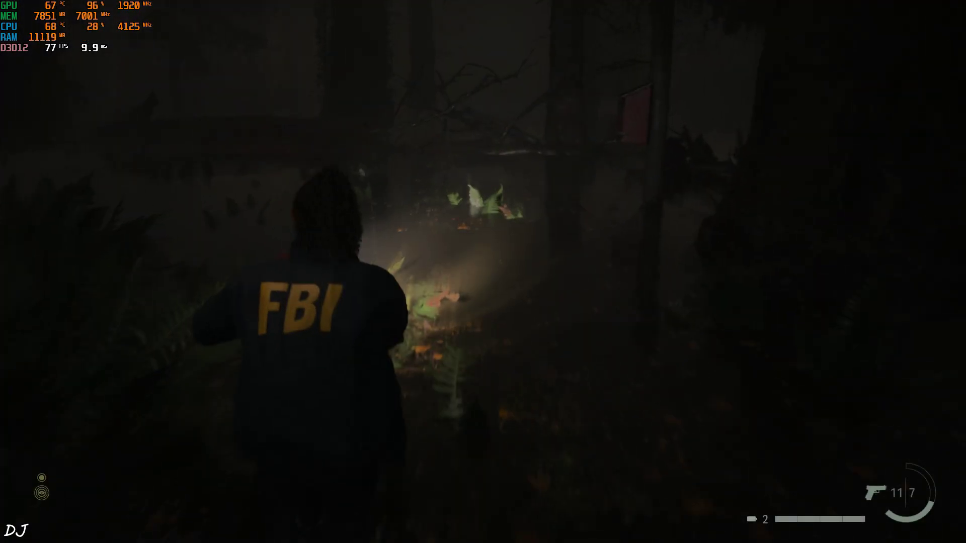
key("w")
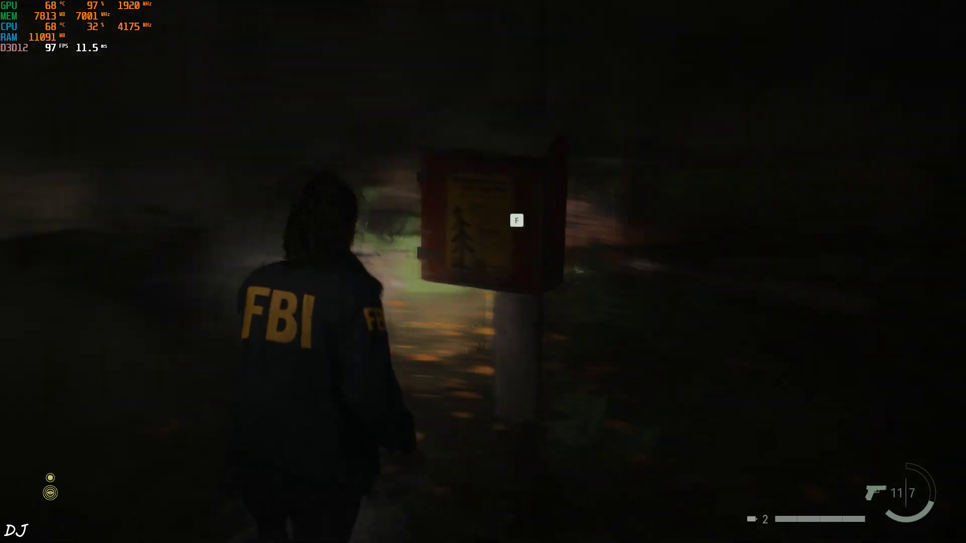
key("e")
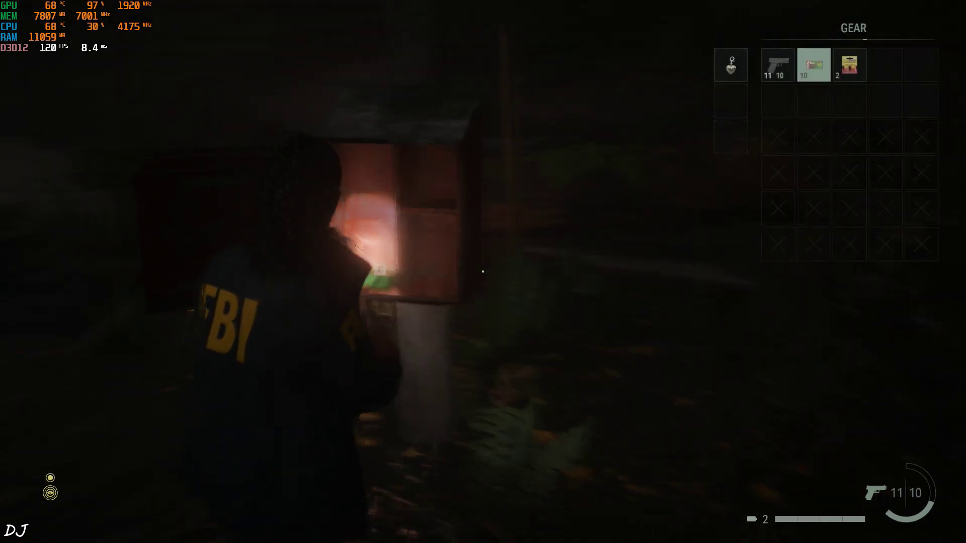
key("w")
key("w")
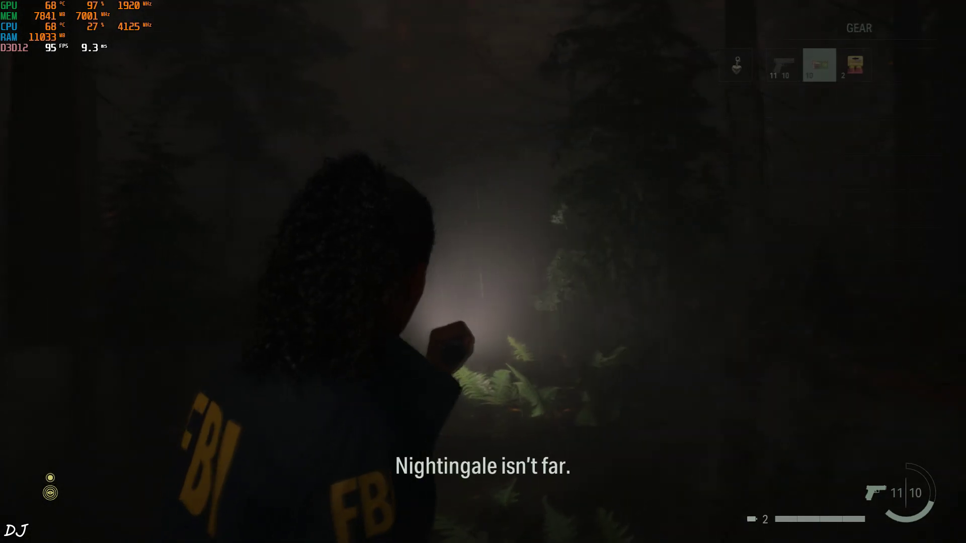
key("w")
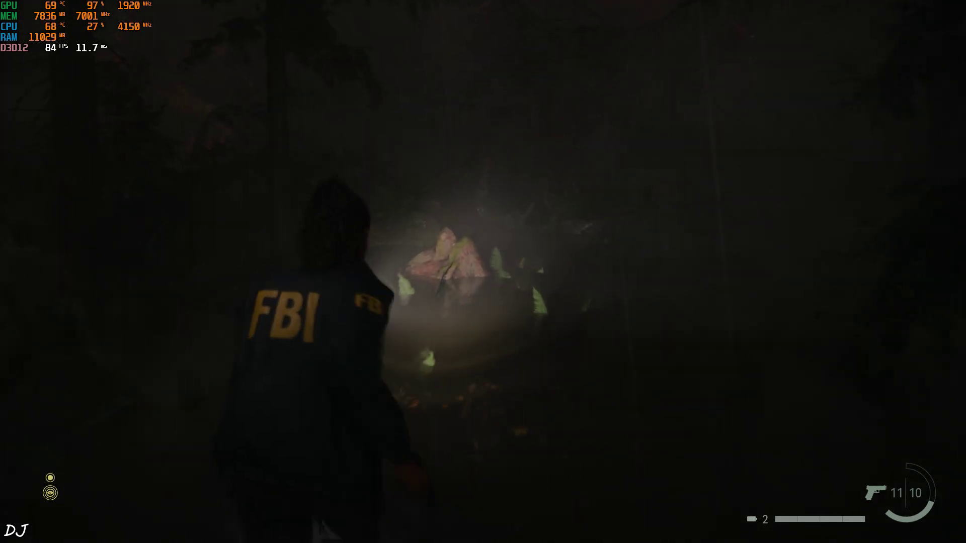
key("w")
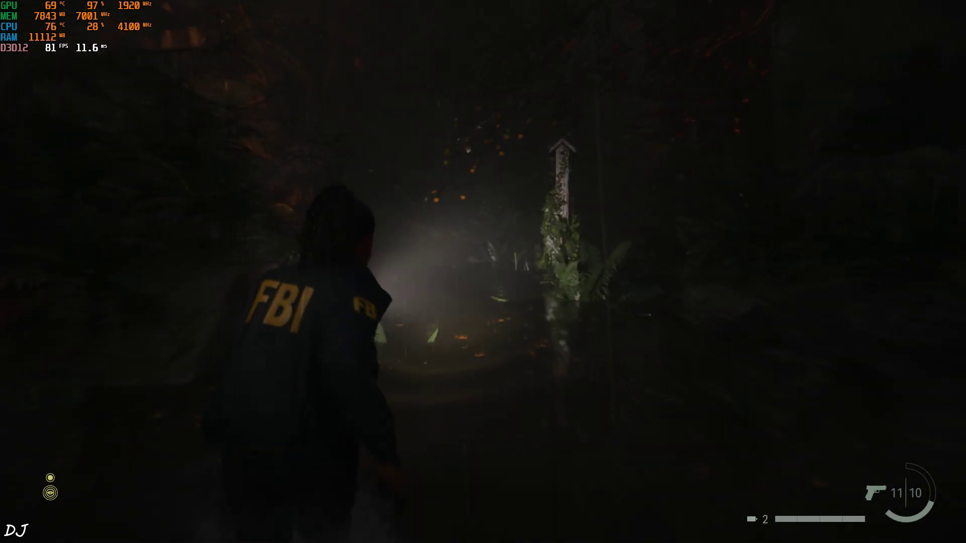
key("w")
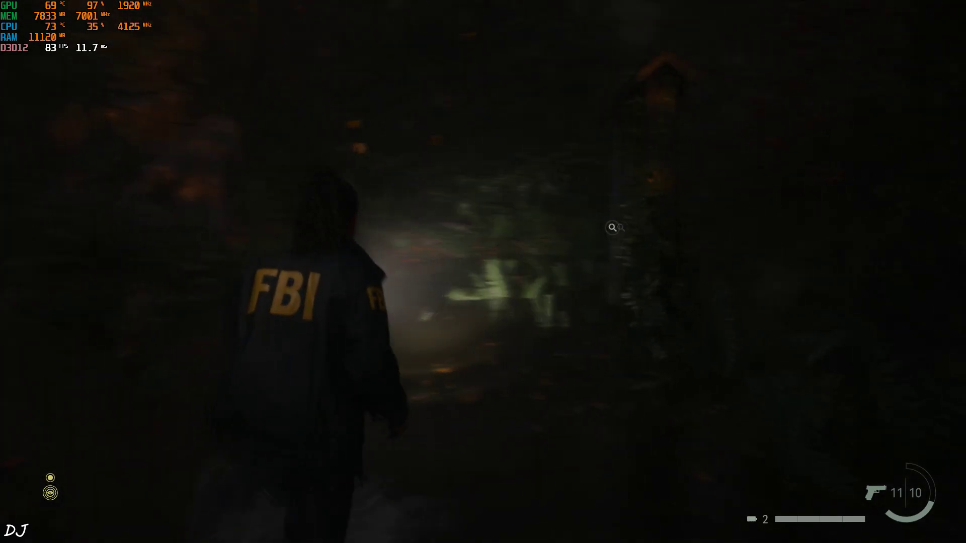